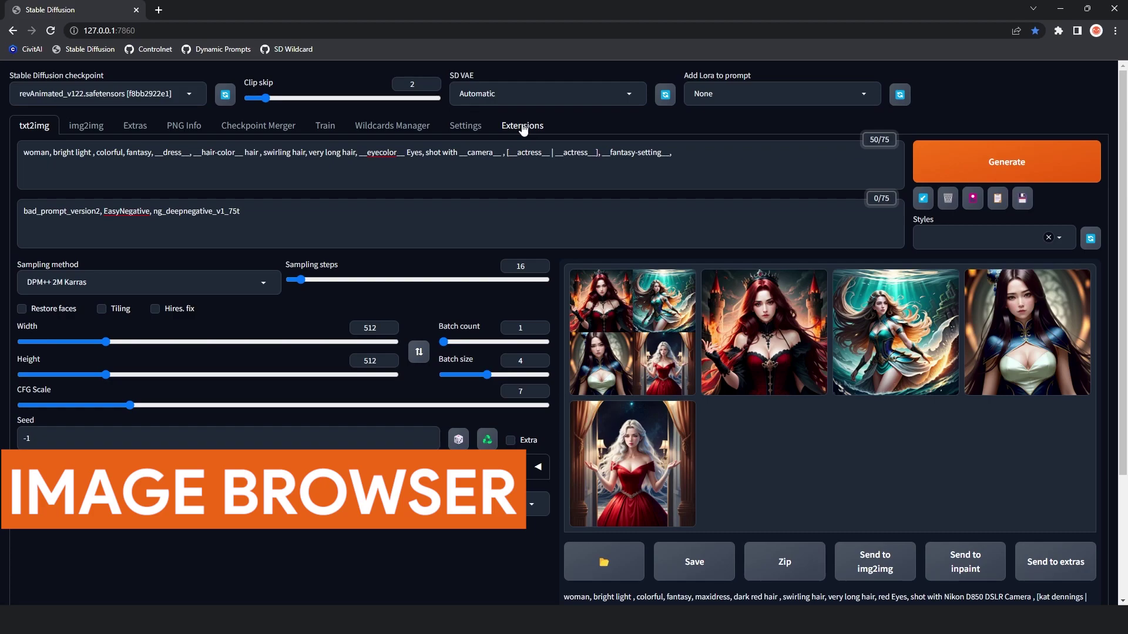
Find 'image browser' in the available extensions list, install it, and reload the UI from Settings
{"action": "left_click", "coordinate": [523, 125]}
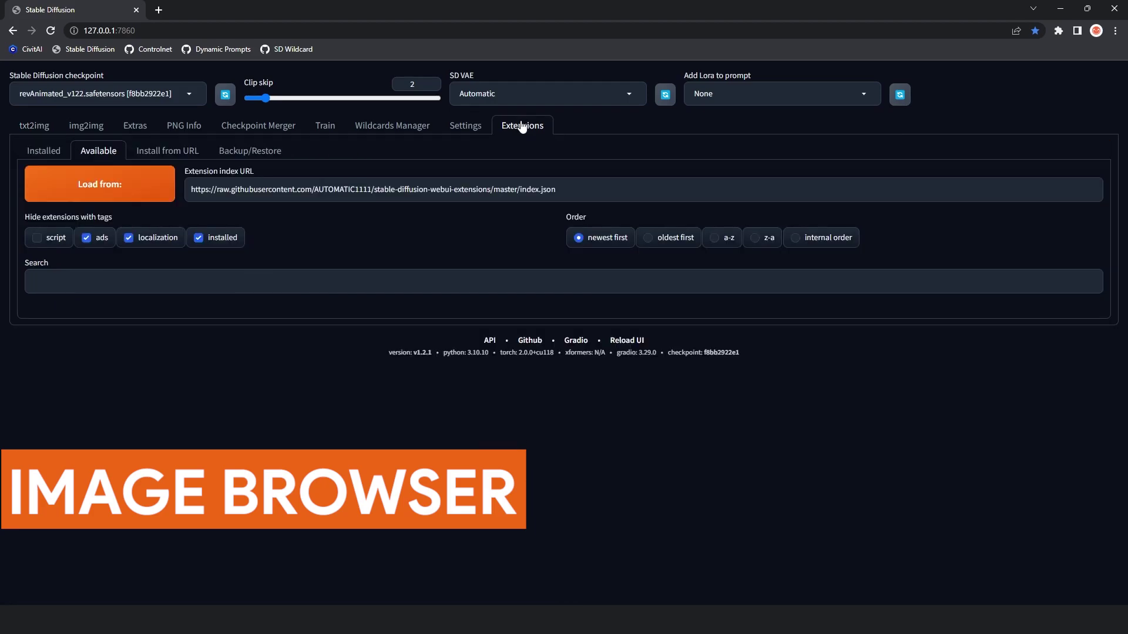
{"action": "left_click", "coordinate": [99, 184]}
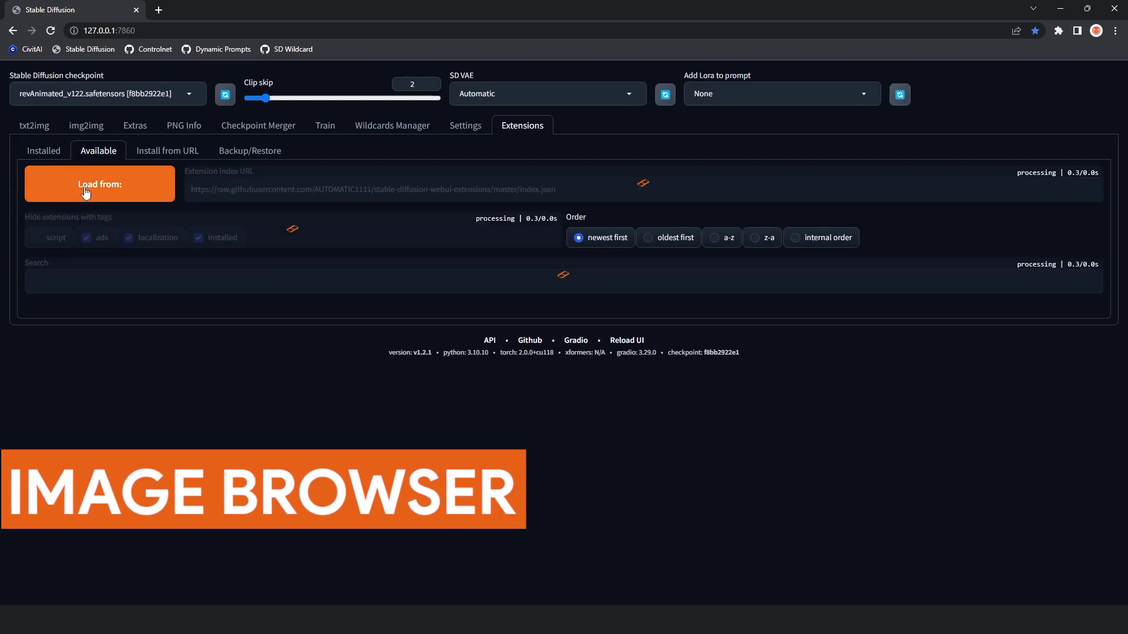
{"action": "scroll", "coordinate": [250, 292], "scroll_direction": "down", "scroll_amount": 3}
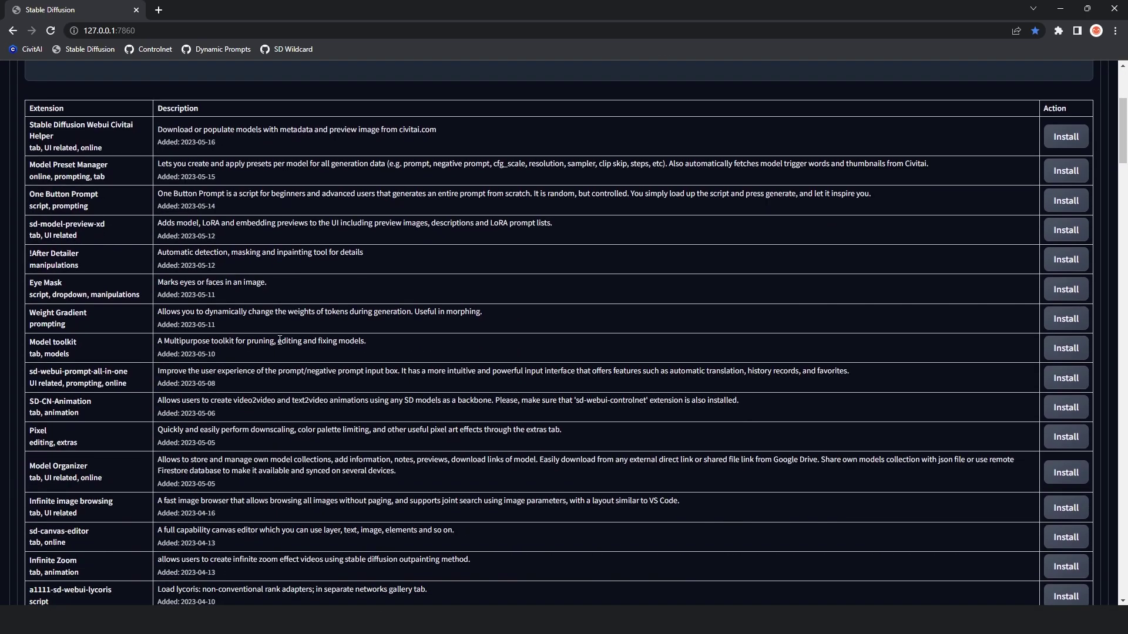
{"action": "key", "text": "ctrl+f"}
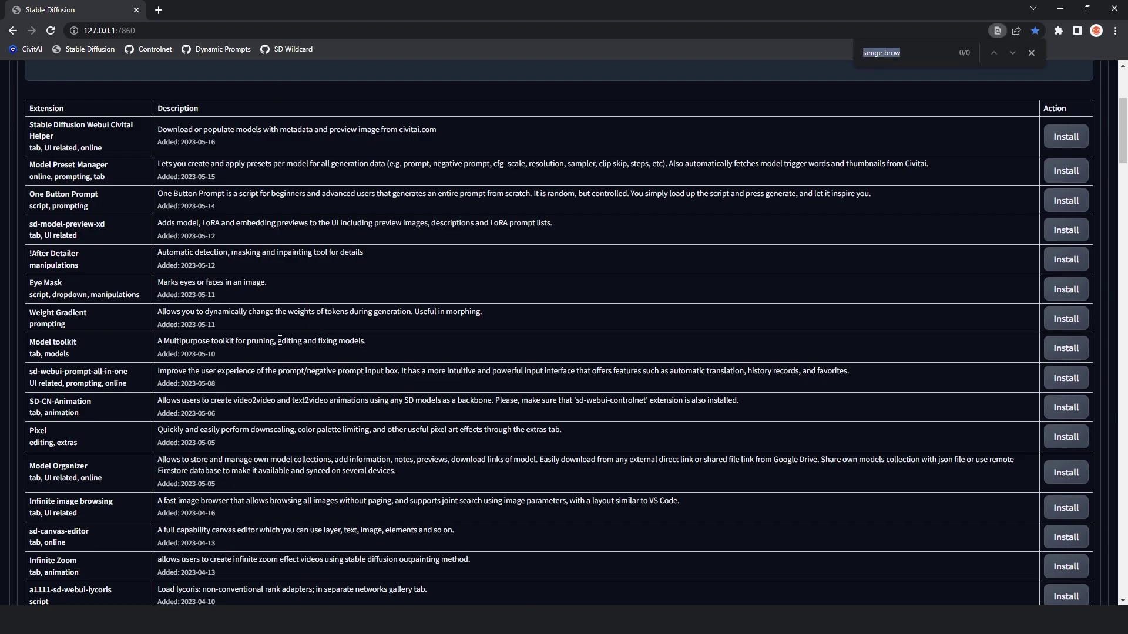
{"action": "type", "text": "image browser"}
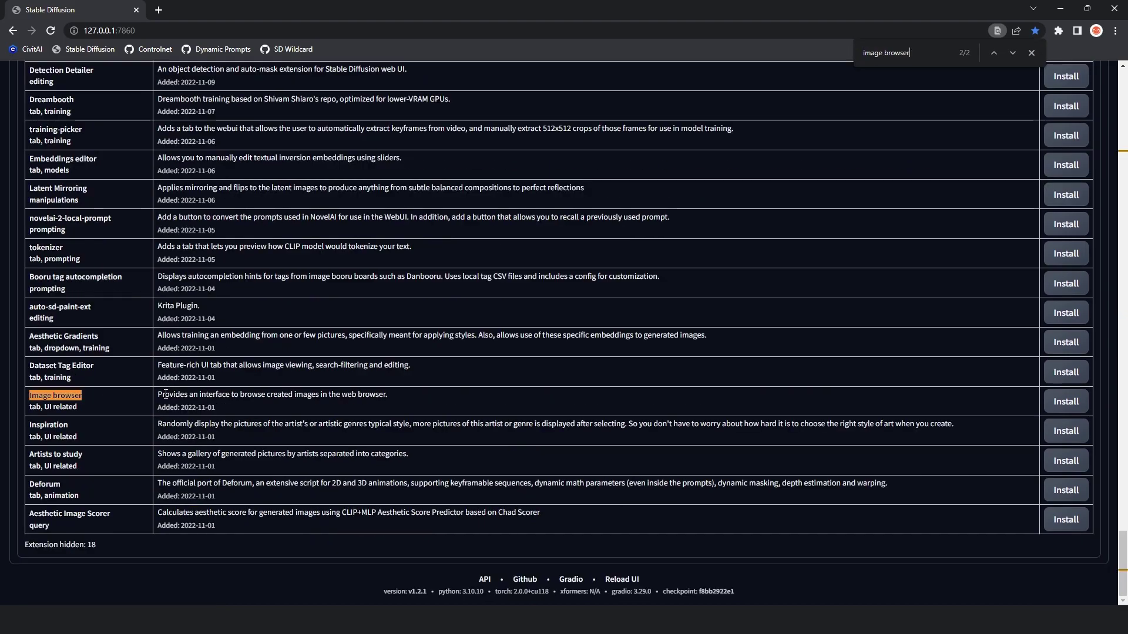
{"action": "left_click_drag", "start_coordinate": [159, 394], "coordinate": [459, 401]}
{"action": "left_click", "coordinate": [618, 406]}
{"action": "left_click", "coordinate": [1065, 402]}
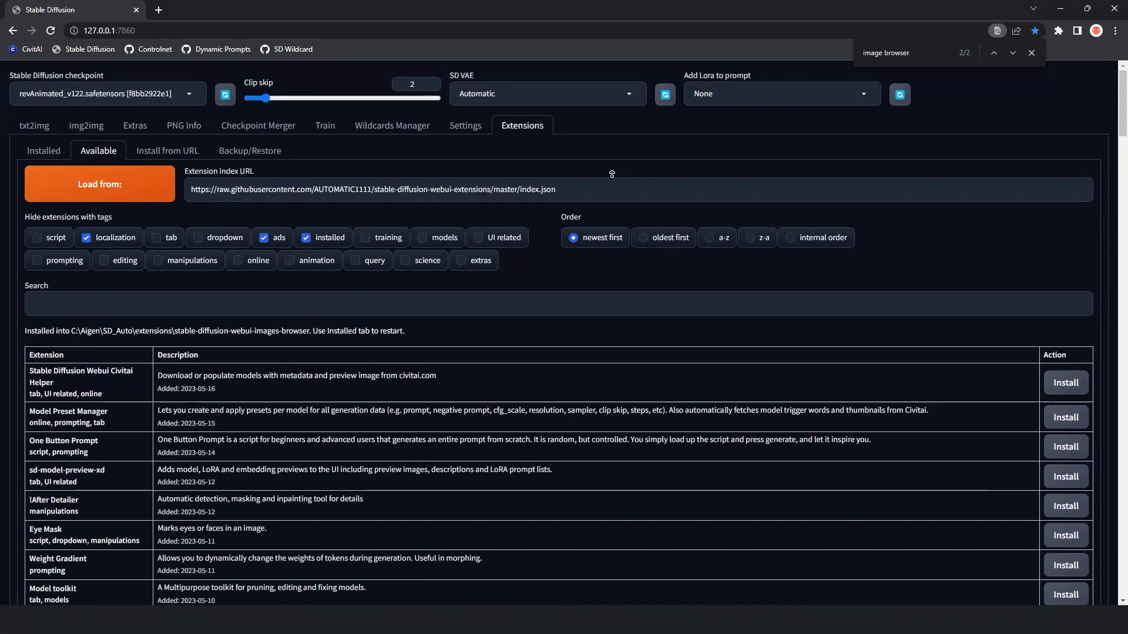
{"action": "left_click", "coordinate": [464, 126]}
{"action": "left_click", "coordinate": [997, 152]}
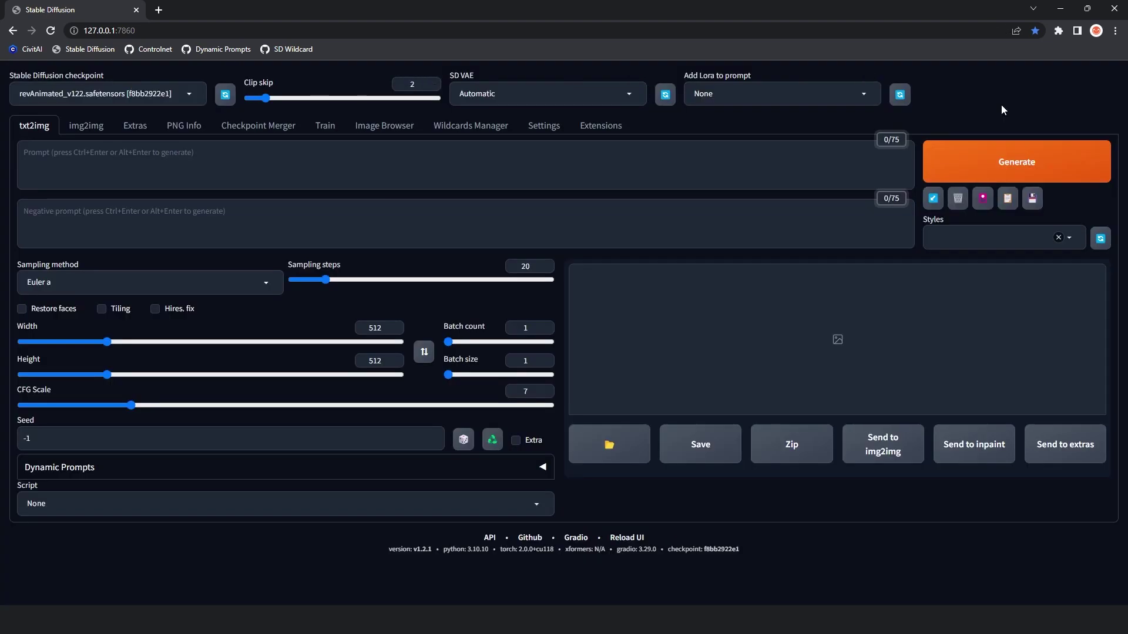
Open the first portrait on Image Browser's first page and select the sampler name in its generation info
{"action": "left_click", "coordinate": [385, 126]}
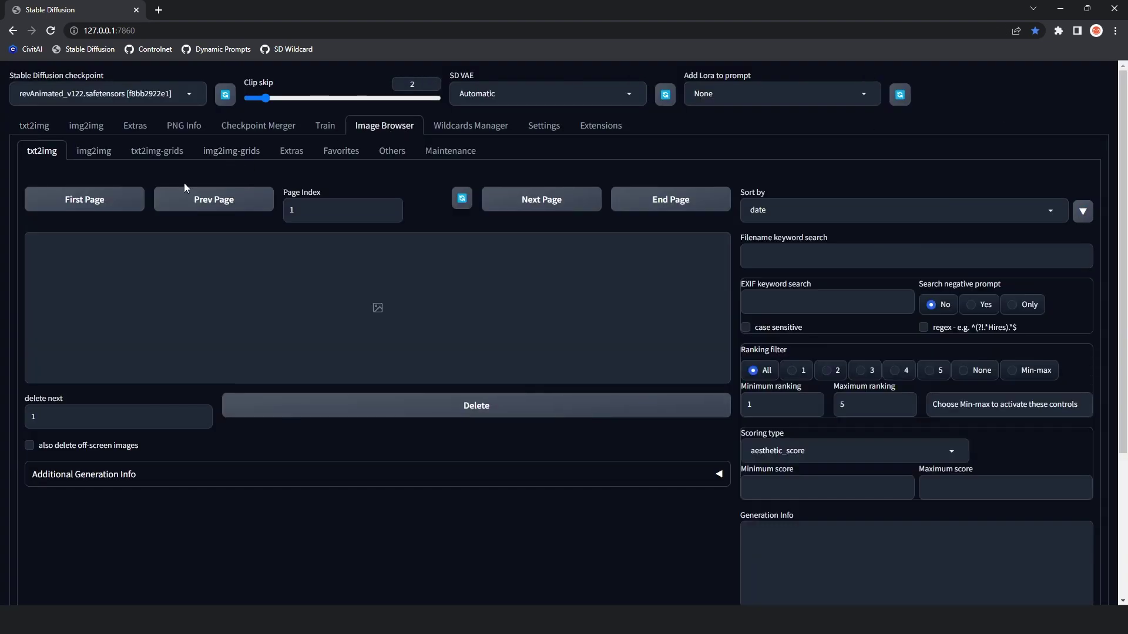
{"action": "left_click", "coordinate": [115, 197]}
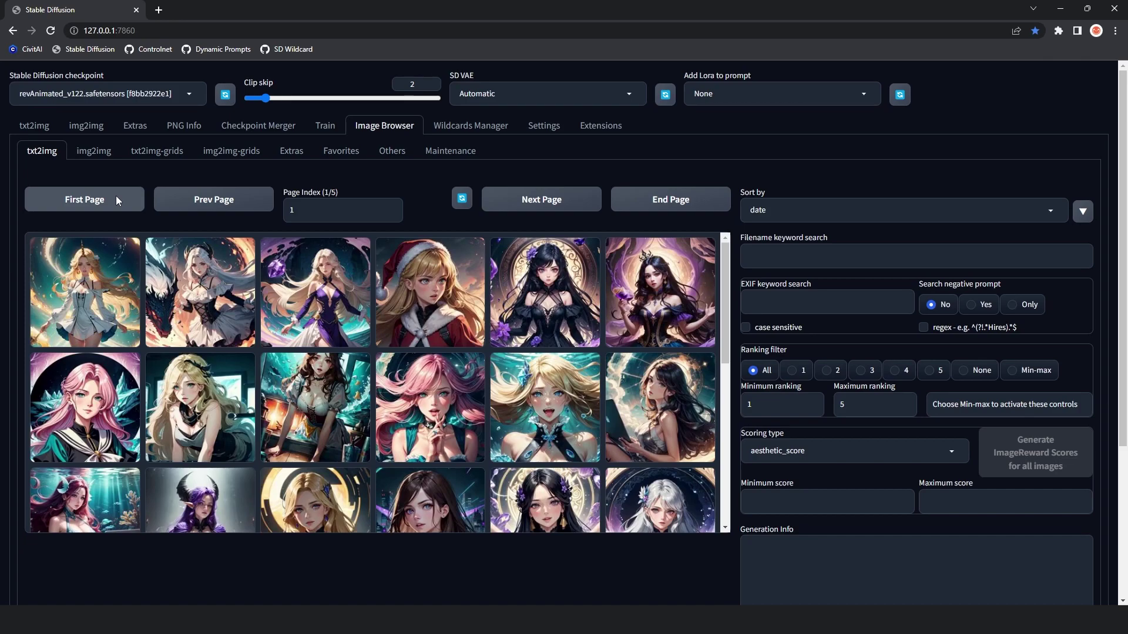
{"action": "left_click", "coordinate": [86, 292]}
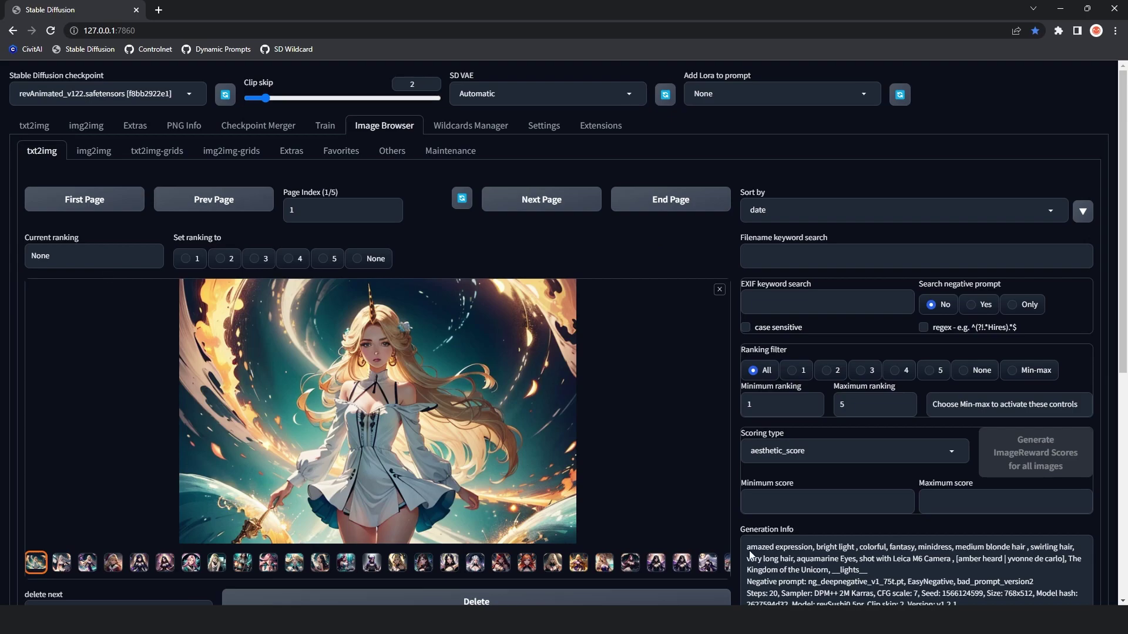
{"action": "left_click_drag", "start_coordinate": [748, 548], "coordinate": [1078, 561]}
{"action": "scroll", "coordinate": [1078, 561], "scroll_direction": "down", "scroll_amount": 2}
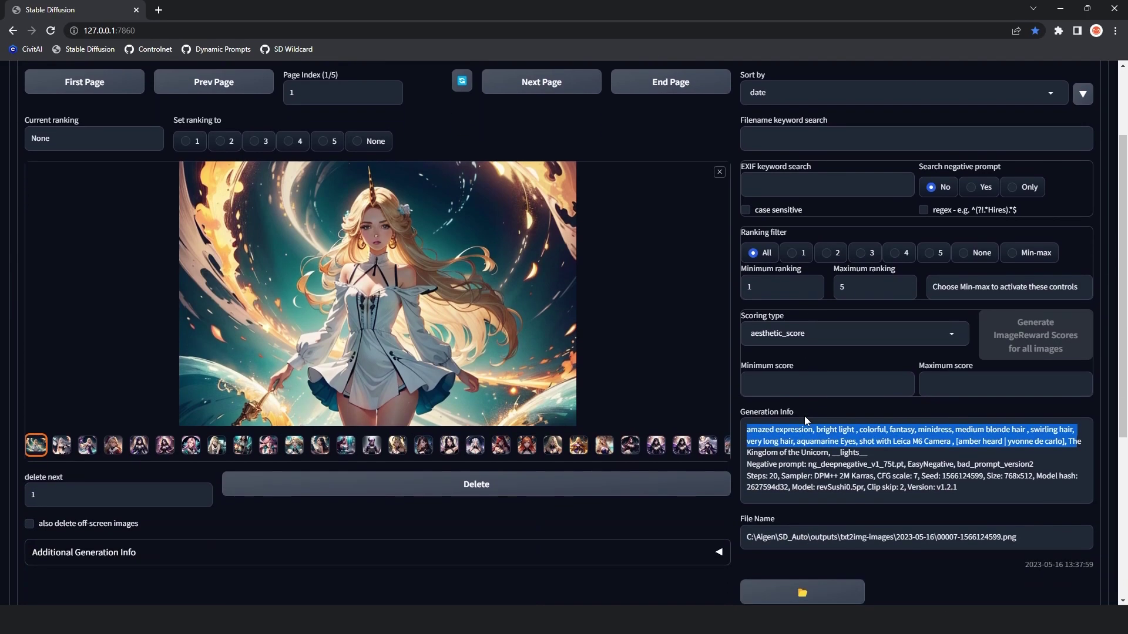
{"action": "left_click_drag", "start_coordinate": [817, 477], "coordinate": [874, 477]}
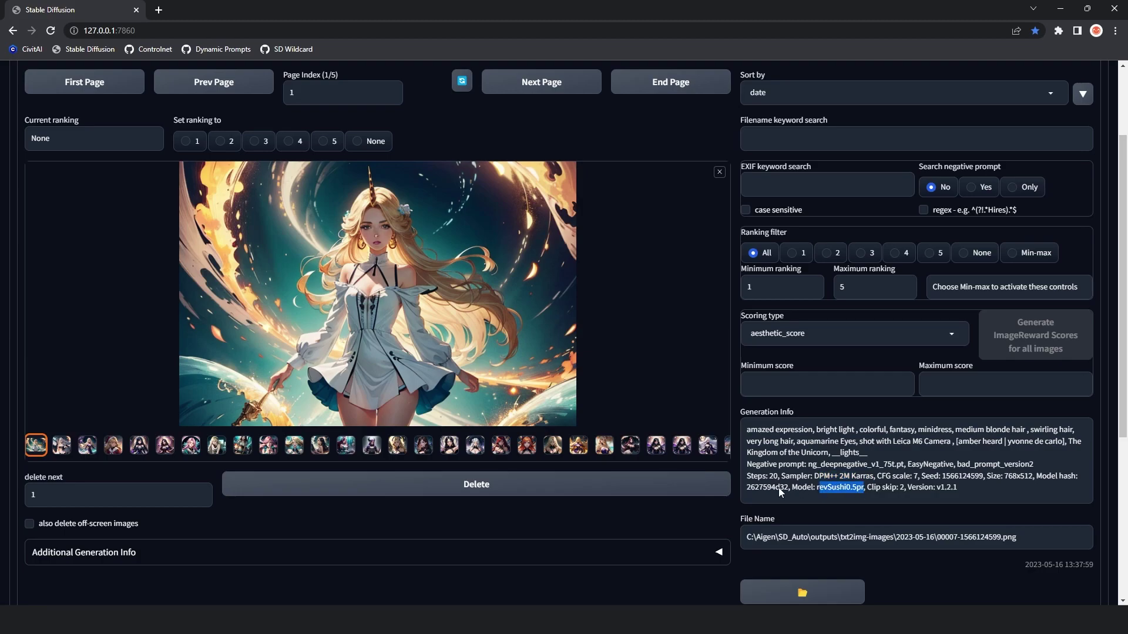
{"action": "scroll", "coordinate": [916, 371], "scroll_direction": "down", "scroll_amount": 3}
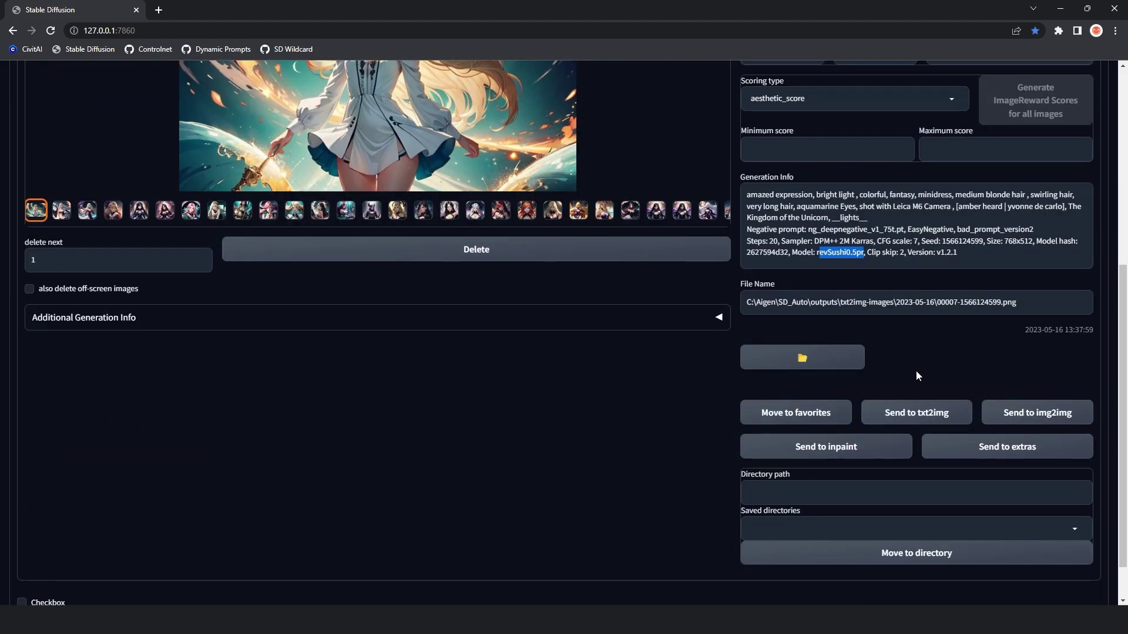
Send the first portrait's settings to txt2img and select its positive and negative prompts
{"action": "left_click", "coordinate": [917, 413]}
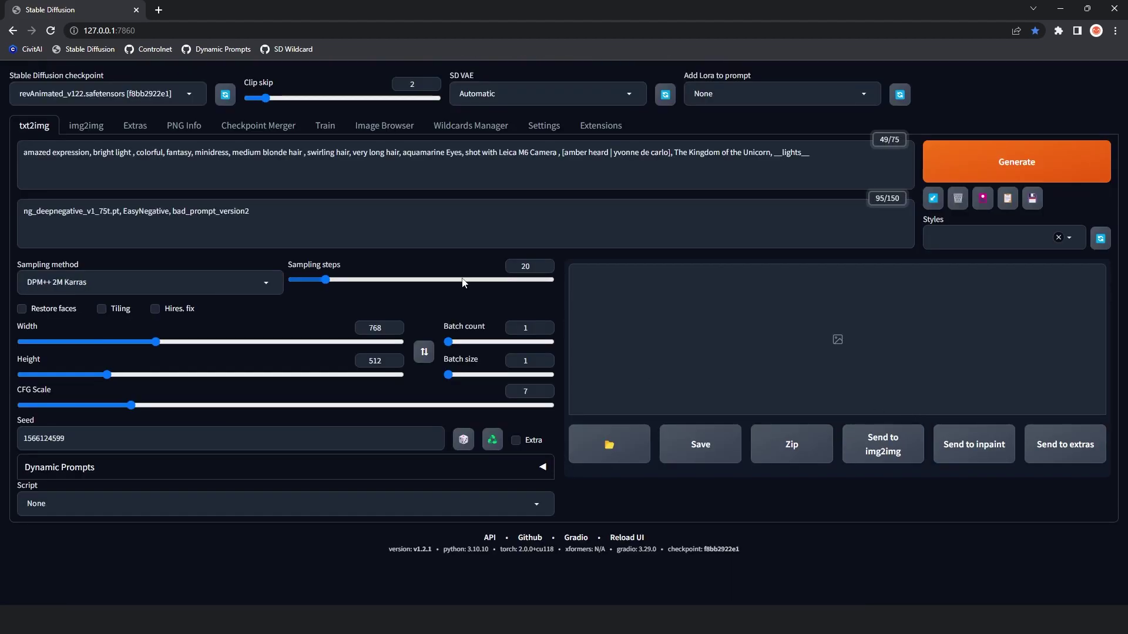
{"action": "triple_click", "coordinate": [419, 162]}
{"action": "left_click", "coordinate": [418, 211]}
{"action": "key", "text": "ctrl+a"}
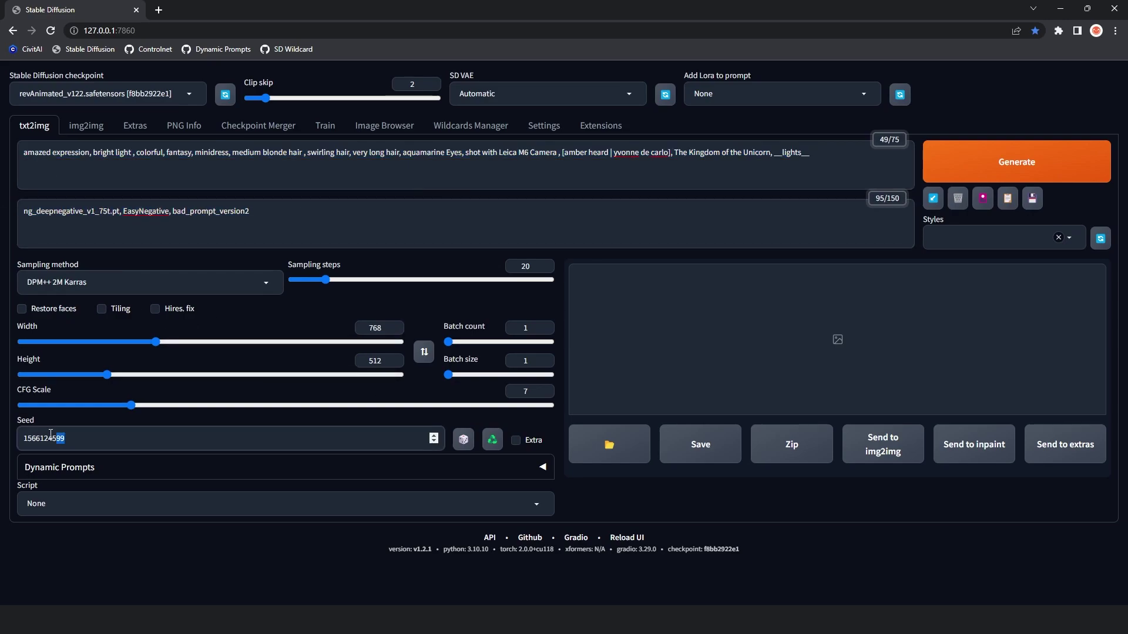
Generate a new variant with a random seed of -1, then return to the Image Browser
{"action": "left_click", "coordinate": [463, 439]}
{"action": "left_click", "coordinate": [989, 161]}
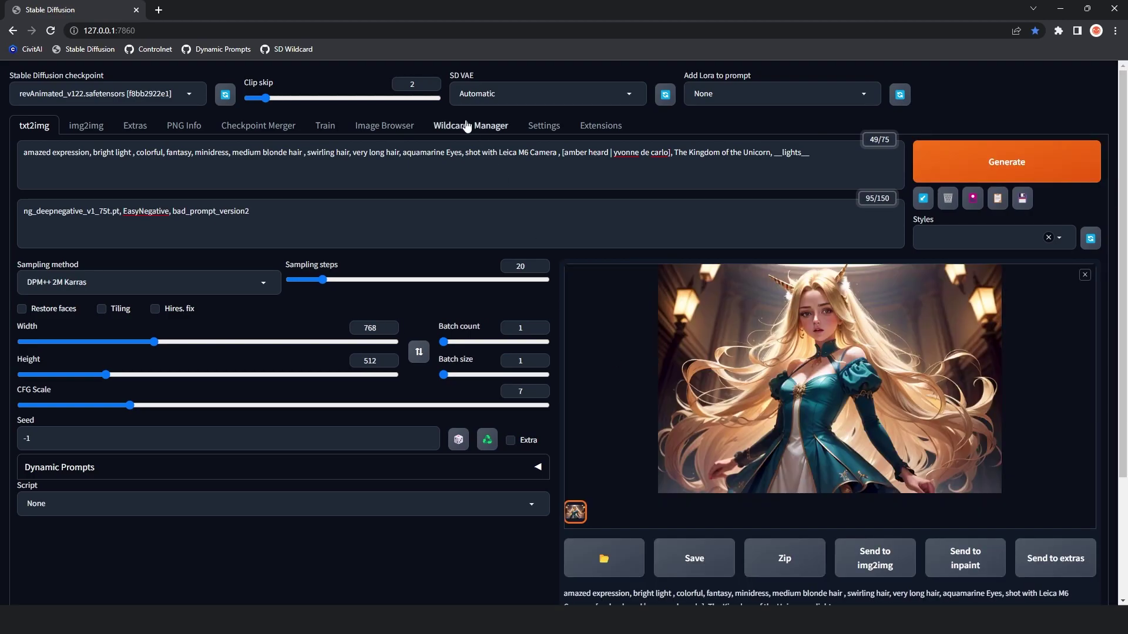
{"action": "left_click", "coordinate": [384, 126]}
{"action": "scroll", "coordinate": [563, 352], "scroll_direction": "down", "scroll_amount": 5}
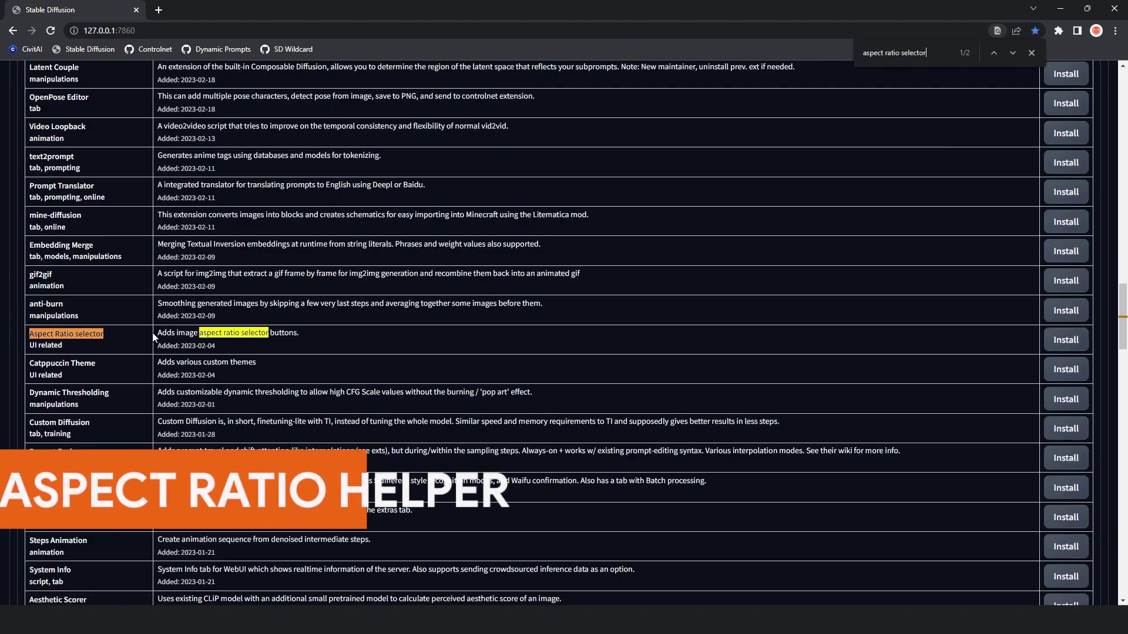
Install the Aspect Ratio selector from the Available extensions list
{"action": "left_click", "coordinate": [1065, 340]}
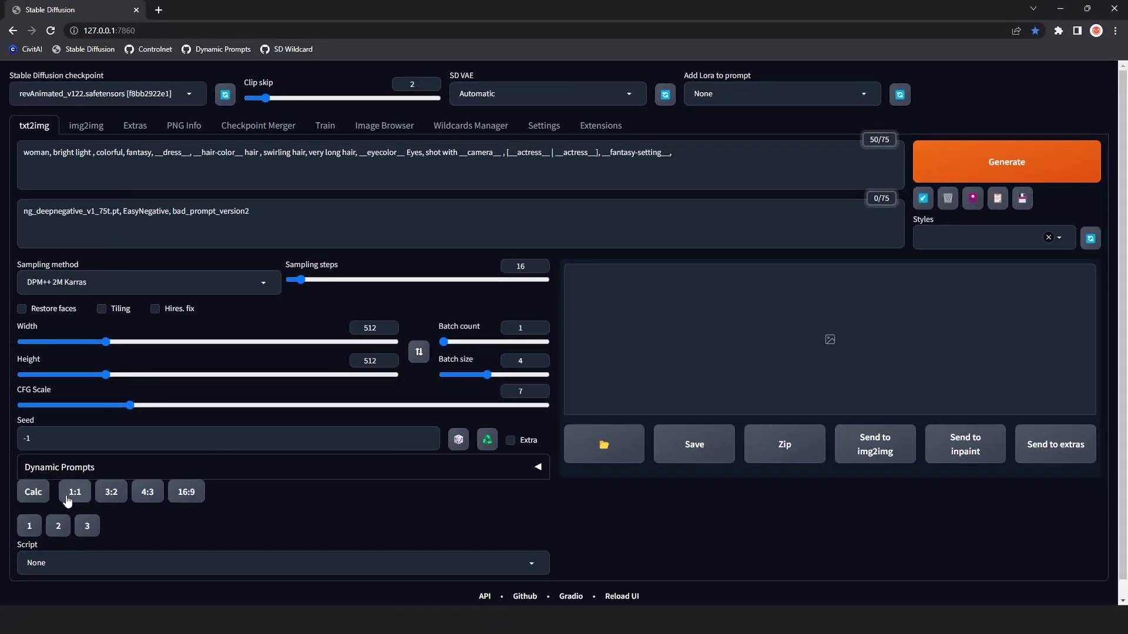
Generate portraits from the wildcard prompt and view the 2x2 result grid full screen
{"action": "left_click", "coordinate": [995, 161]}
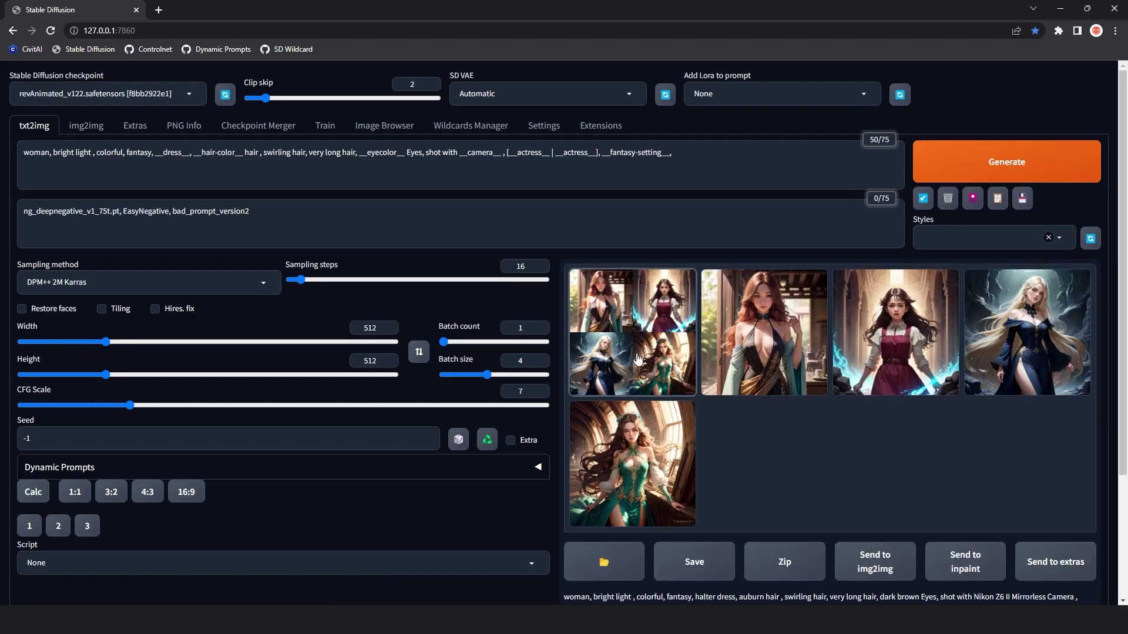
{"action": "left_click", "coordinate": [639, 359]}
{"action": "left_click", "coordinate": [717, 374]}
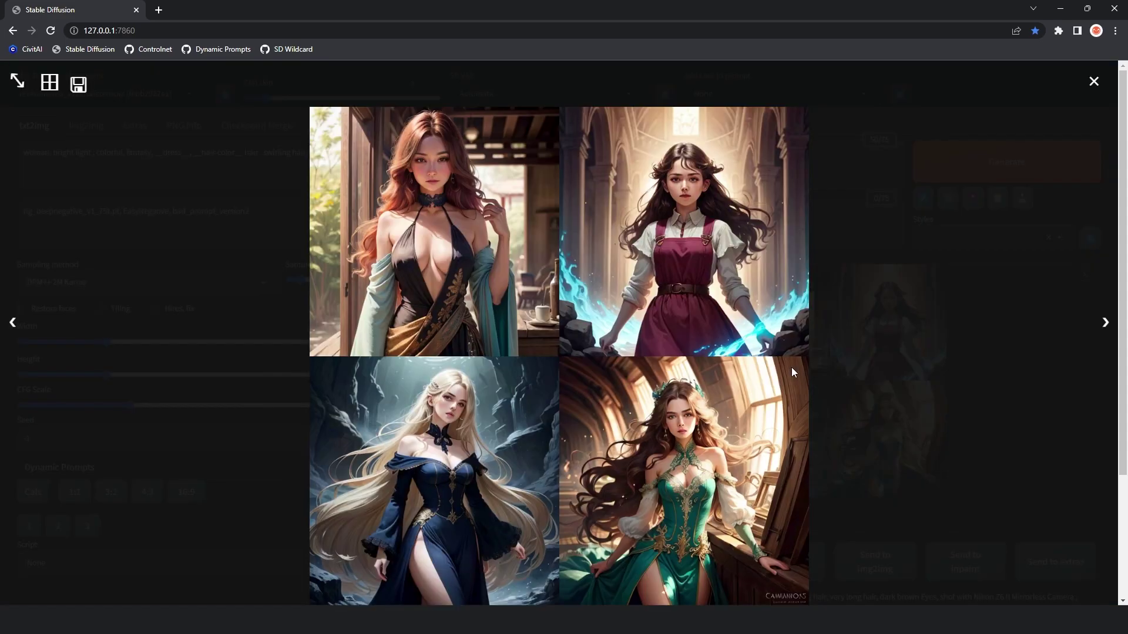
{"action": "left_click", "coordinate": [780, 370]}
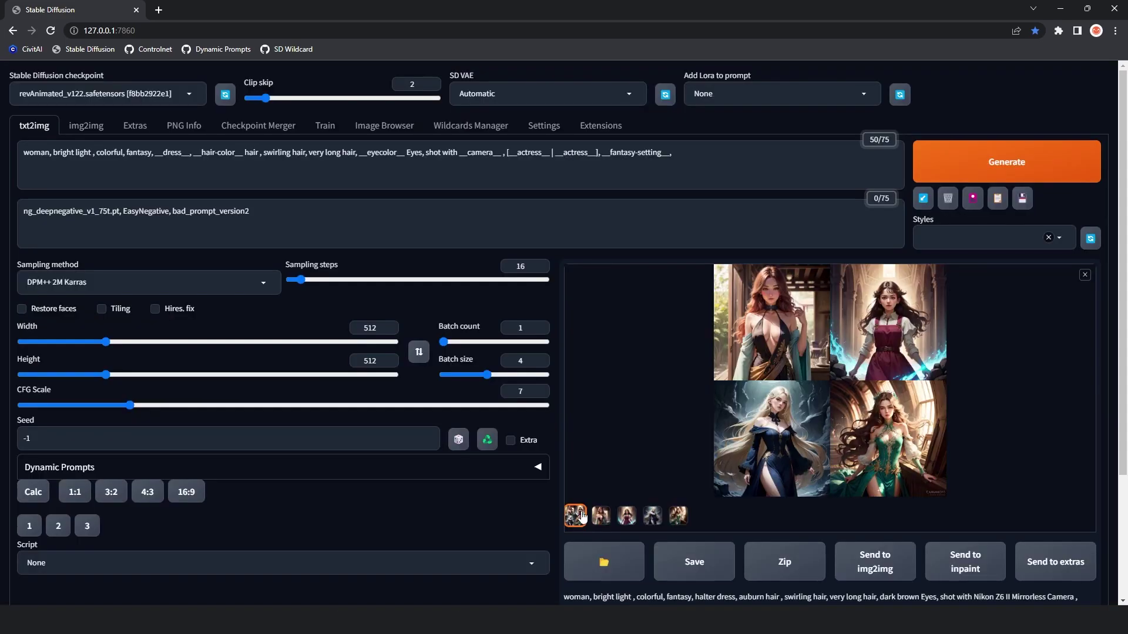
{"action": "left_click", "coordinate": [771, 439]}
{"action": "left_click", "coordinate": [793, 383]}
Regenerate at a 3:2 ratio swapped to portrait 512×768, and open the grid full screen
{"action": "left_click", "coordinate": [111, 492]}
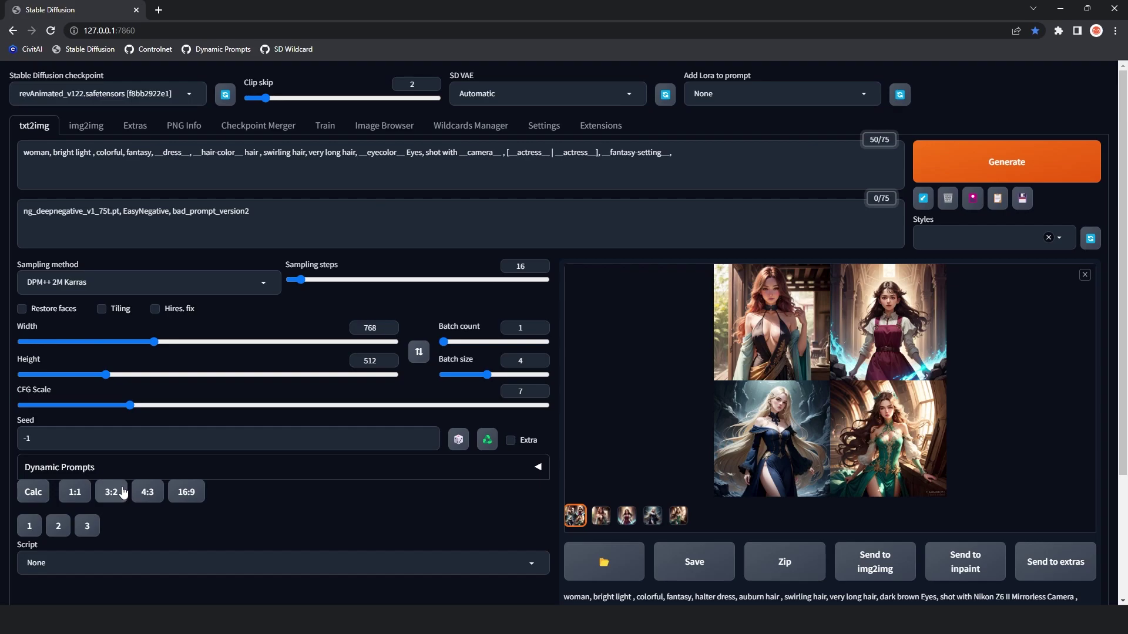
{"action": "left_click", "coordinate": [419, 351]}
{"action": "left_click", "coordinate": [970, 162]}
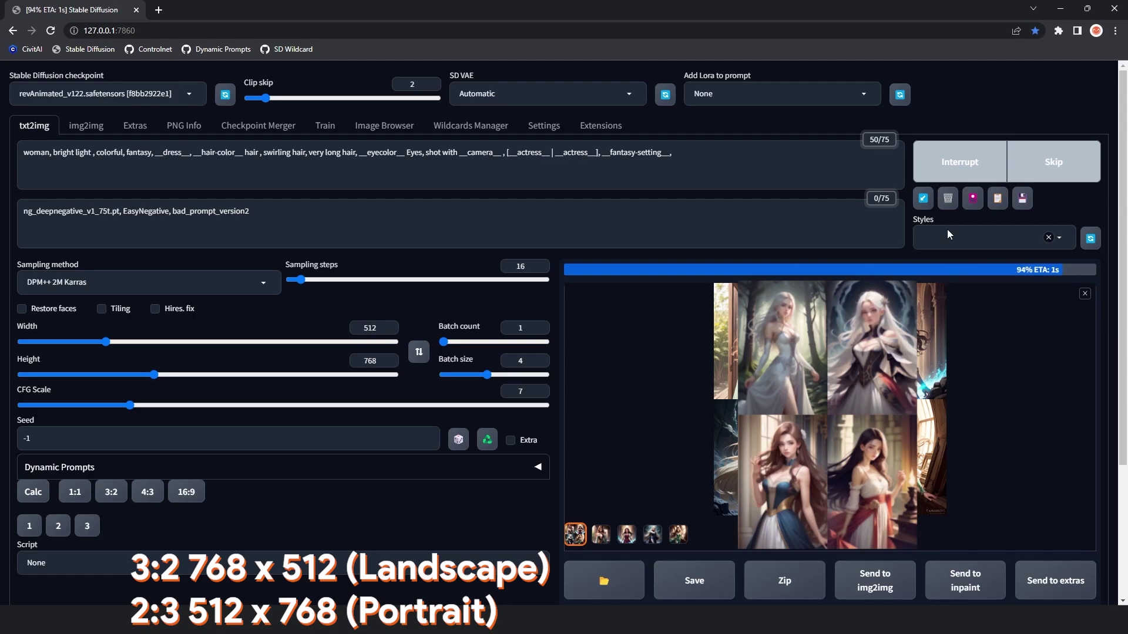
{"action": "left_click", "coordinate": [855, 357]}
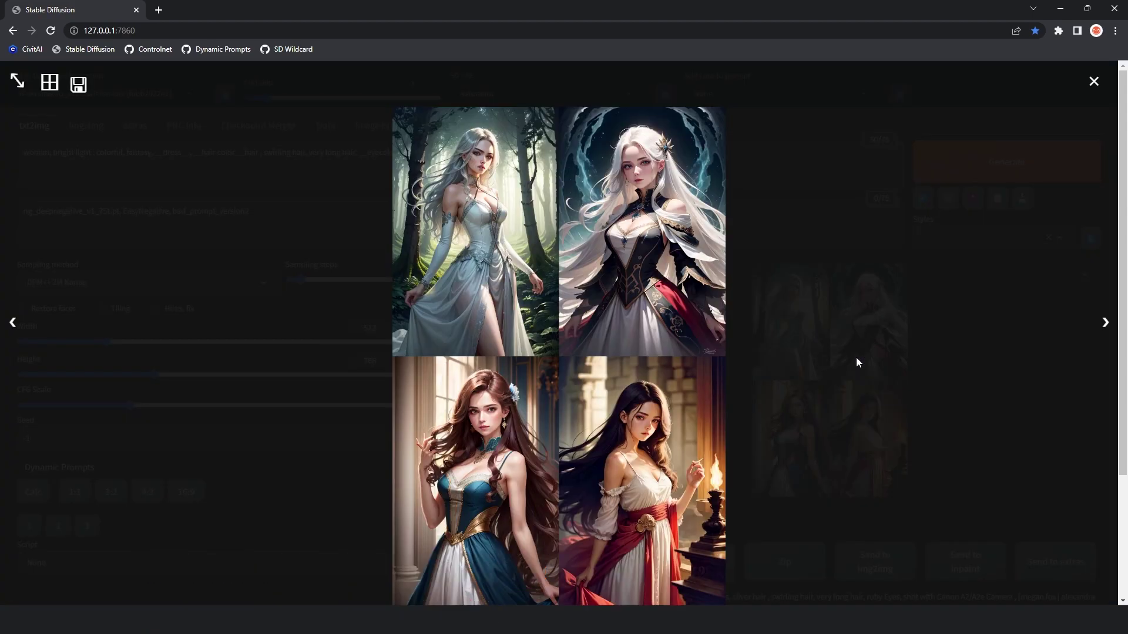
Step through each portrait, highlighting the hair-color and eyecolor wildcards in its prompt
{"action": "left_click", "coordinate": [856, 357]}
{"action": "scroll", "coordinate": [855, 357], "scroll_direction": "down", "scroll_amount": 1}
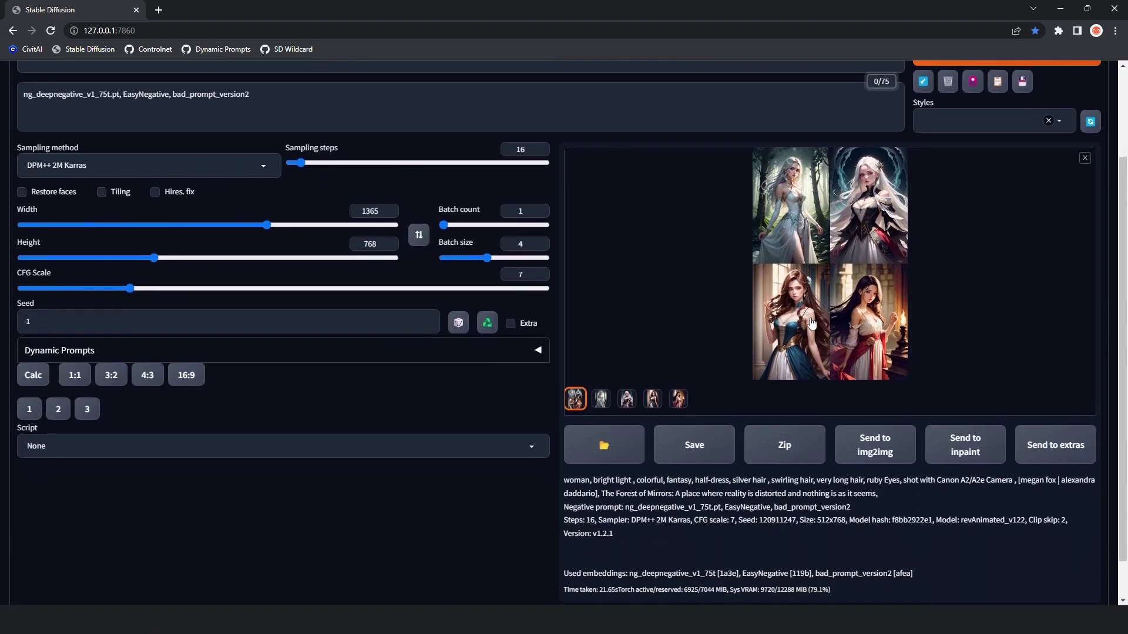
{"action": "left_click", "coordinate": [600, 399]}
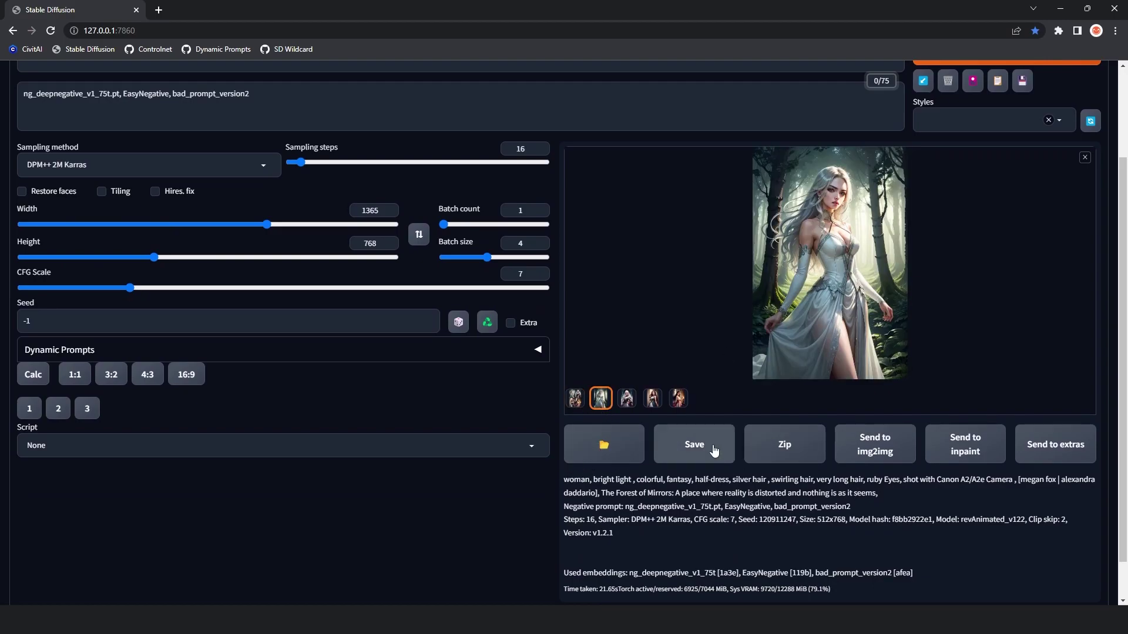
{"action": "key", "text": "Right"}
{"action": "scroll", "coordinate": [843, 485], "scroll_direction": "up", "scroll_amount": 3}
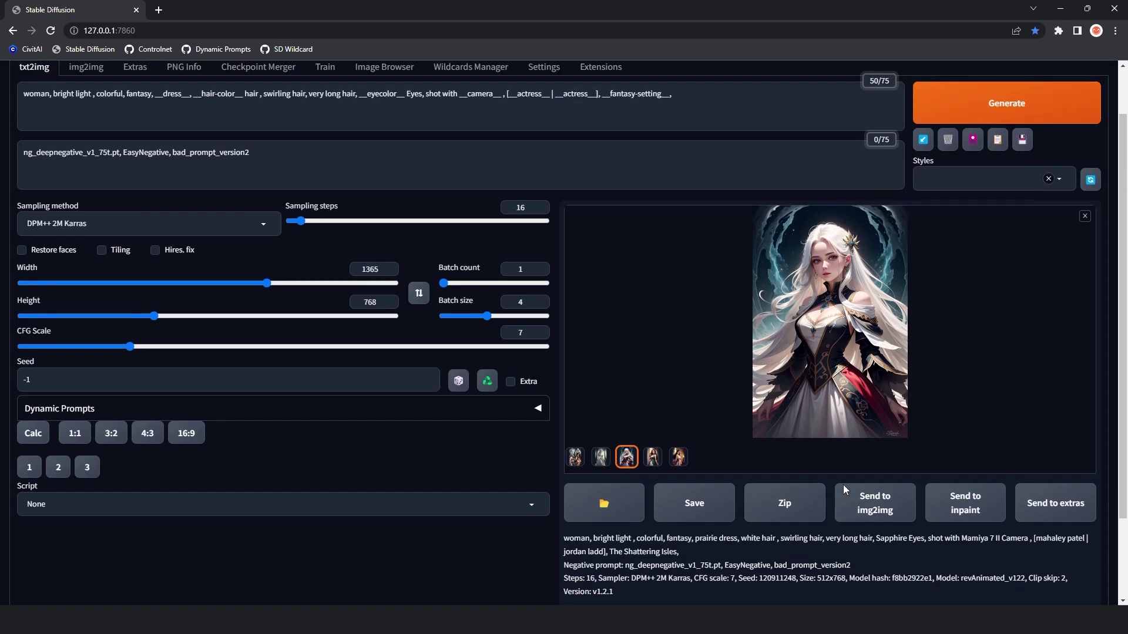
{"action": "scroll", "coordinate": [844, 485], "scroll_direction": "up", "scroll_amount": 2}
{"action": "scroll", "coordinate": [843, 485], "scroll_direction": "down", "scroll_amount": 2}
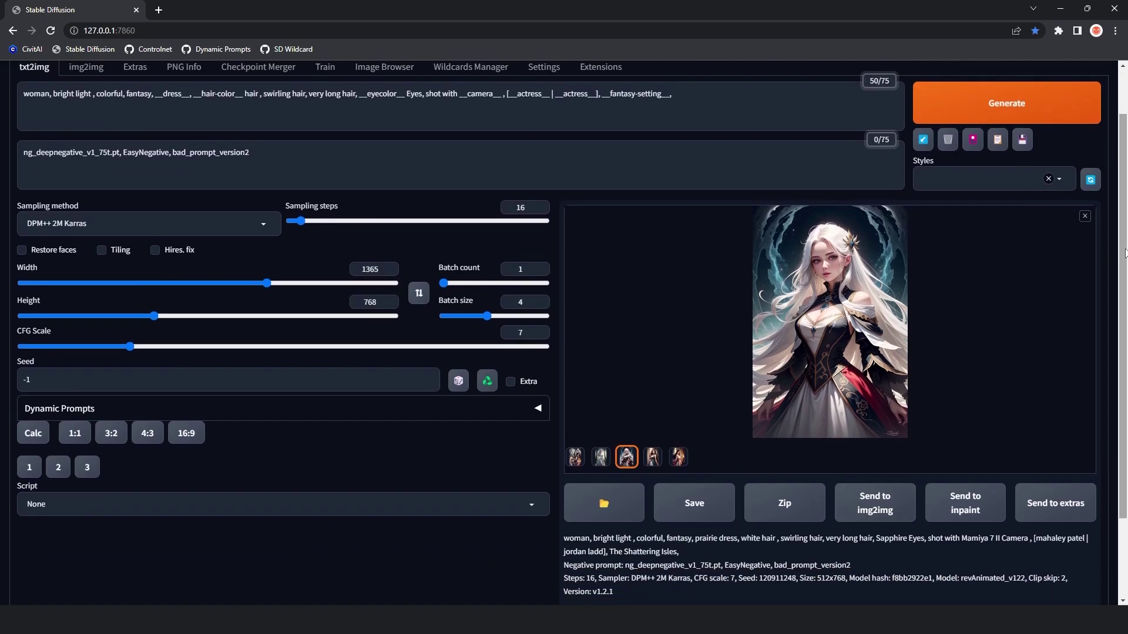
{"action": "scroll", "coordinate": [1063, 295], "scroll_direction": "up", "scroll_amount": 2}
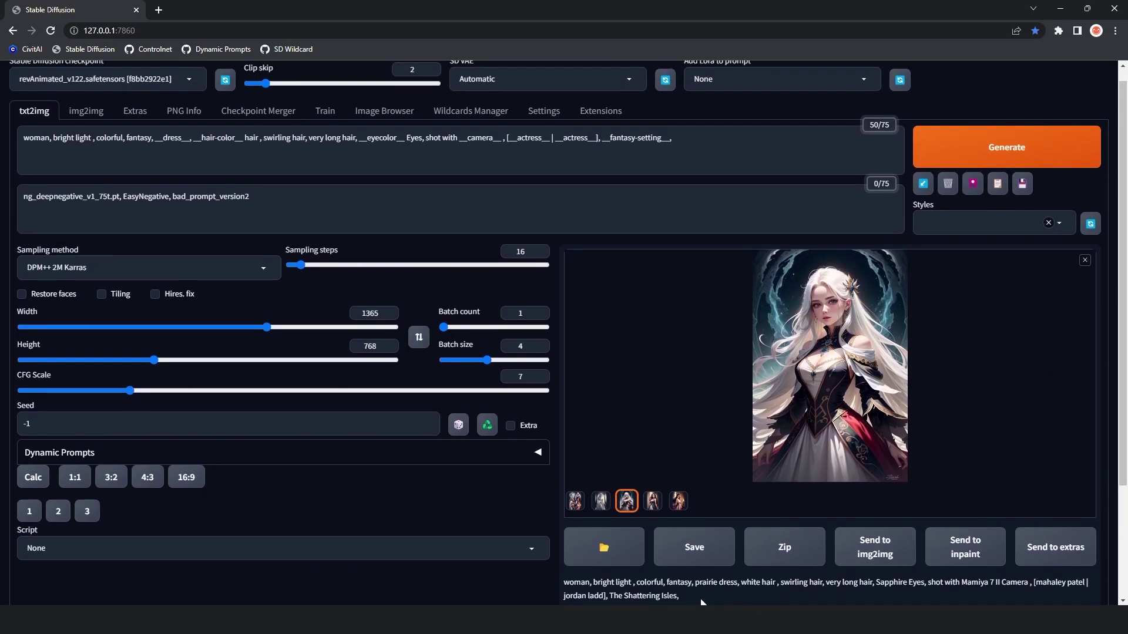
{"action": "left_click", "coordinate": [653, 502]}
{"action": "left_click", "coordinate": [679, 502]}
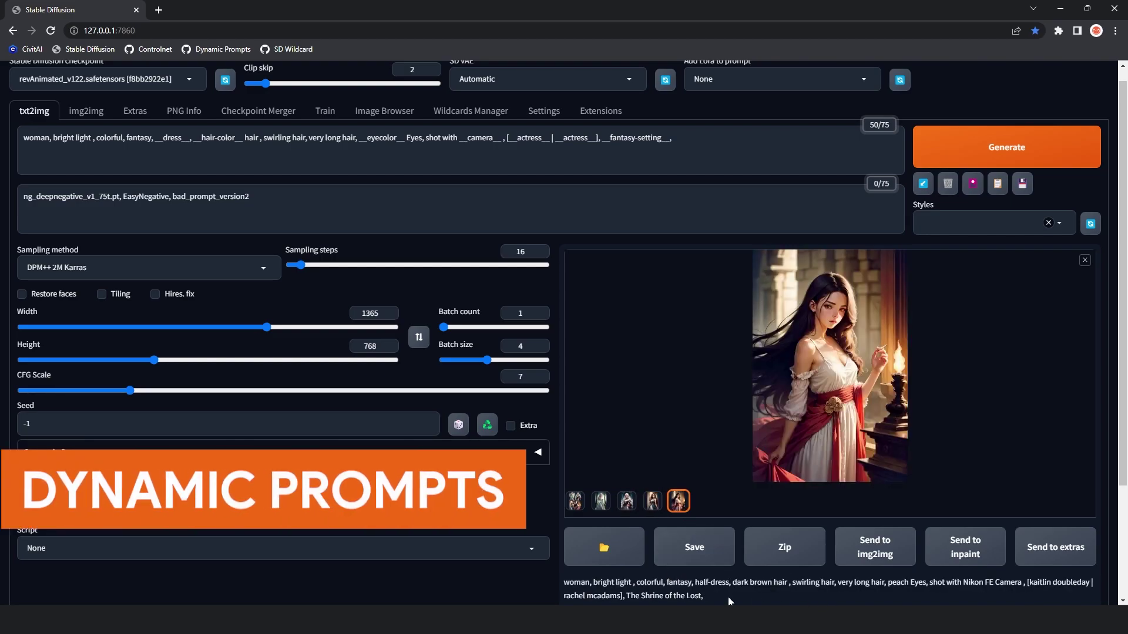
{"action": "scroll", "coordinate": [529, 265], "scroll_direction": "up", "scroll_amount": 1}
{"action": "left_click_drag", "start_coordinate": [158, 140], "coordinate": [190, 141]}
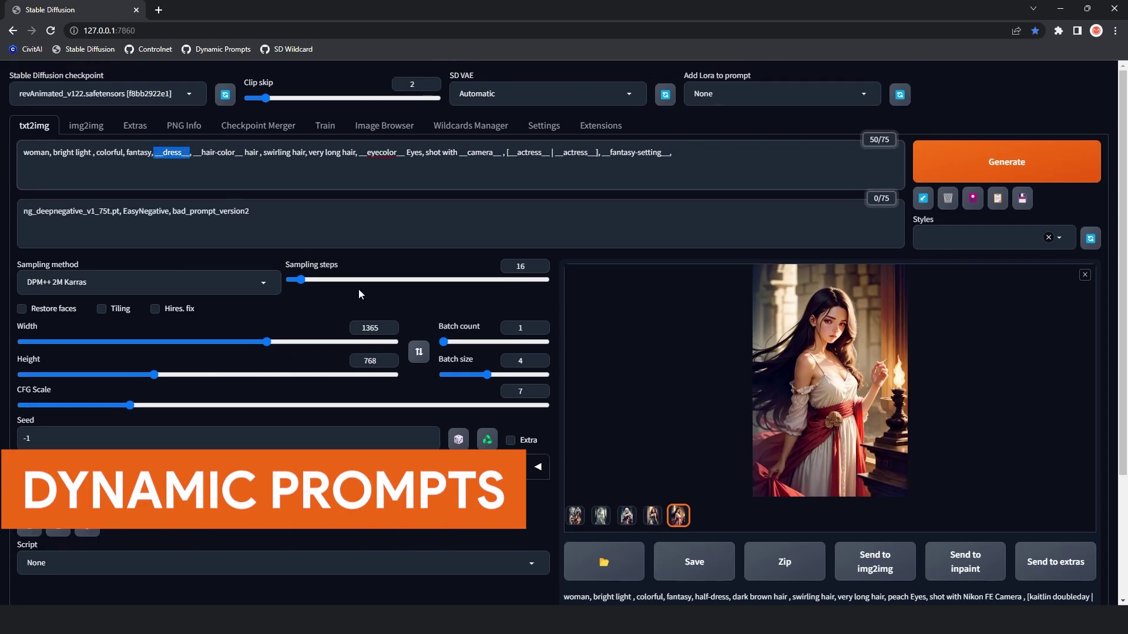
{"action": "double_click", "coordinate": [216, 152]}
{"action": "double_click", "coordinate": [383, 152]}
{"action": "left_click", "coordinate": [385, 174]}
Check sd-dynamic-prompts among installed extensions and select the sd-wildcards git clone command on GitHub
{"action": "left_click", "coordinate": [600, 125]}
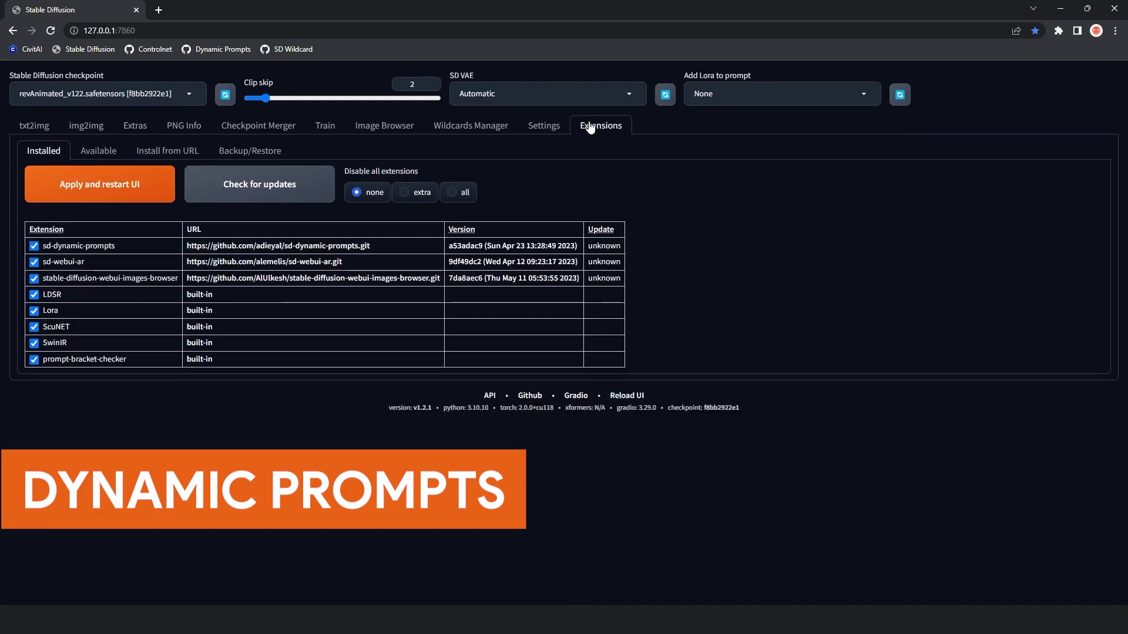
{"action": "left_click_drag", "start_coordinate": [117, 246], "coordinate": [43, 248]}
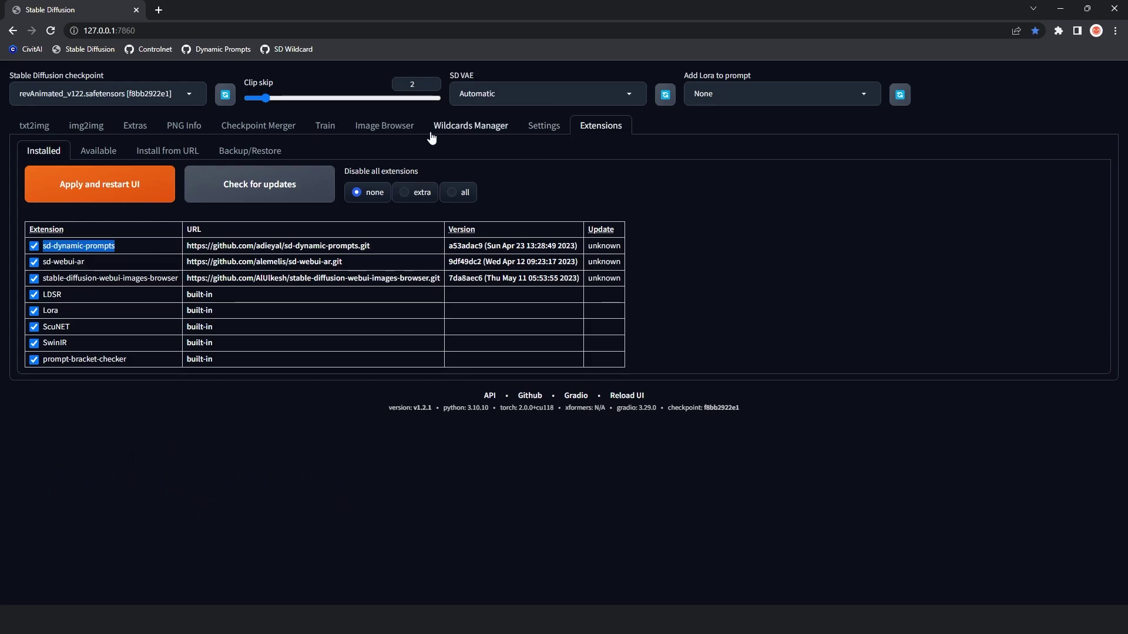
{"action": "key", "text": "ctrl+1"}
{"action": "scroll", "coordinate": [714, 359], "scroll_direction": "down", "scroll_amount": 5}
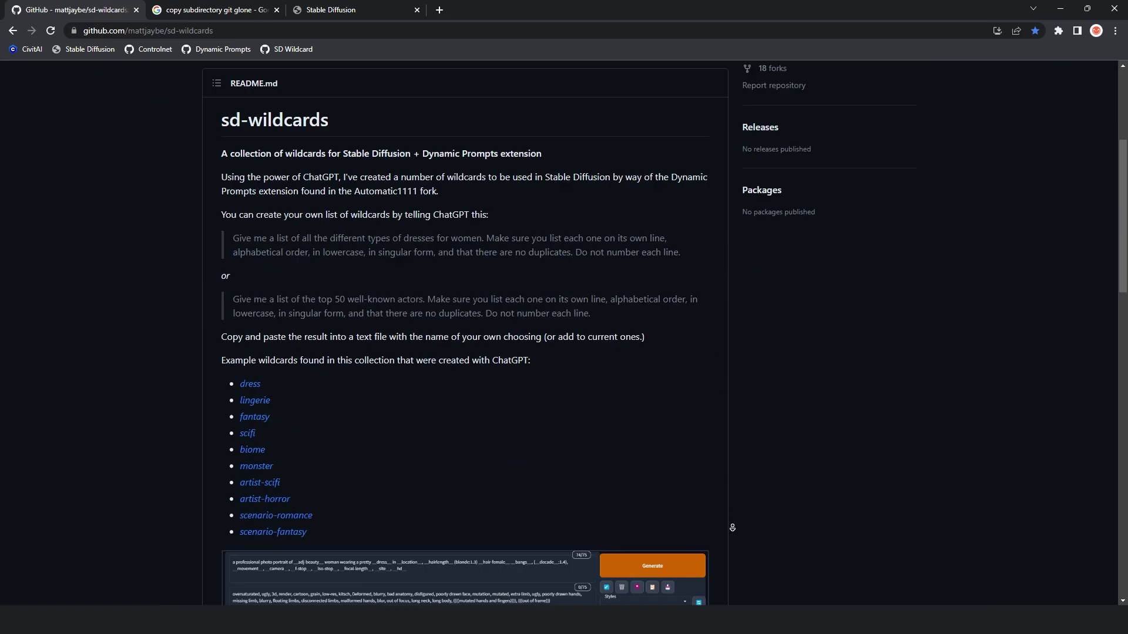
{"action": "scroll", "coordinate": [732, 528], "scroll_direction": "down", "scroll_amount": 10}
{"action": "left_click_drag", "start_coordinate": [476, 452], "coordinate": [165, 451]}
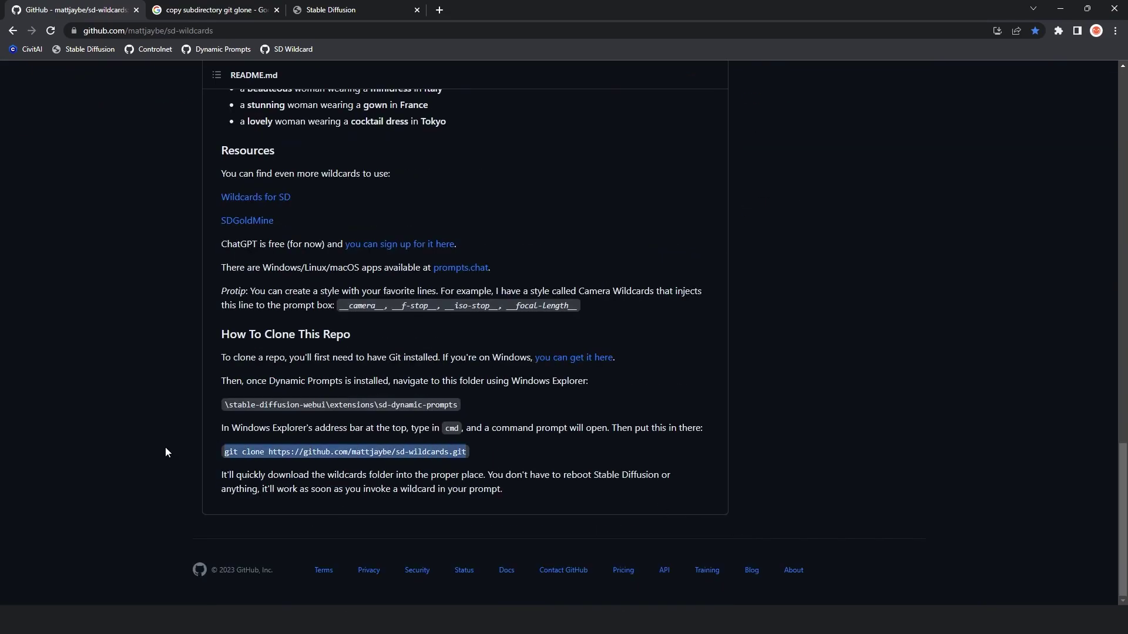
{"action": "key", "text": "alt+Tab"}
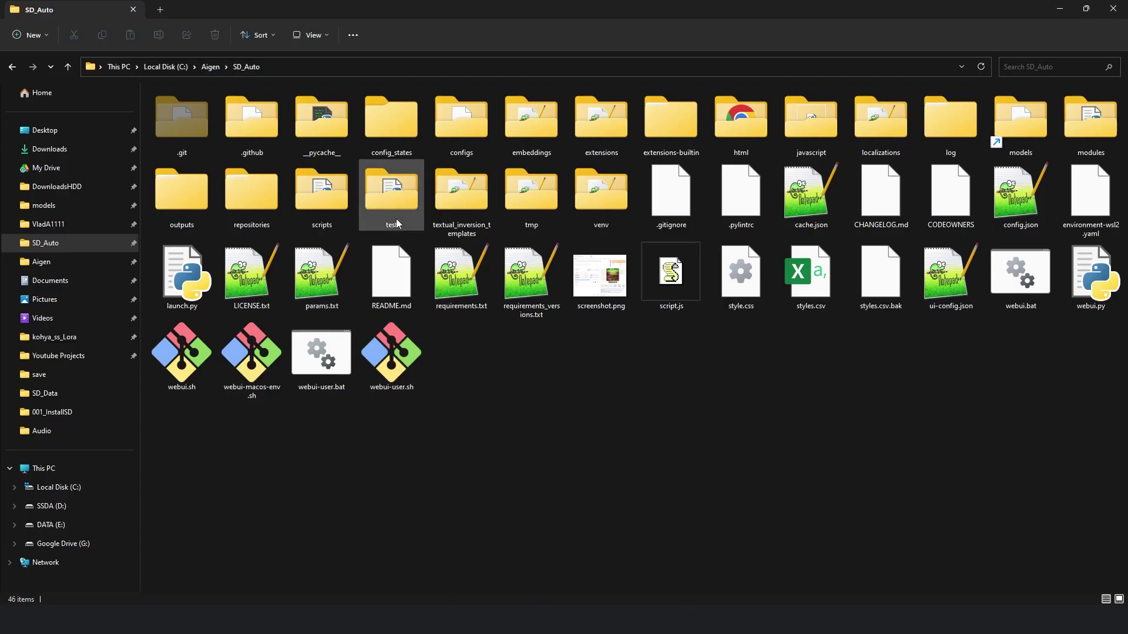
Run the sd-wildcards git clone from Git Bash inside extensions\sd-dynamic-prompts
{"action": "double_click", "coordinate": [601, 115]}
{"action": "double_click", "coordinate": [195, 109]}
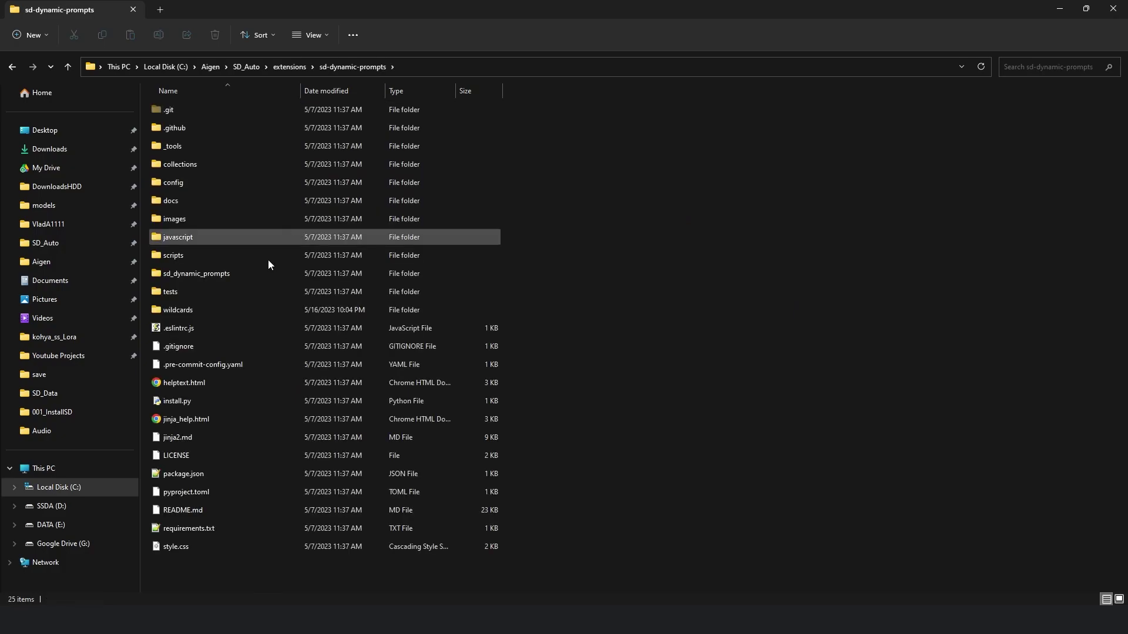
{"action": "right_click", "coordinate": [685, 250]}
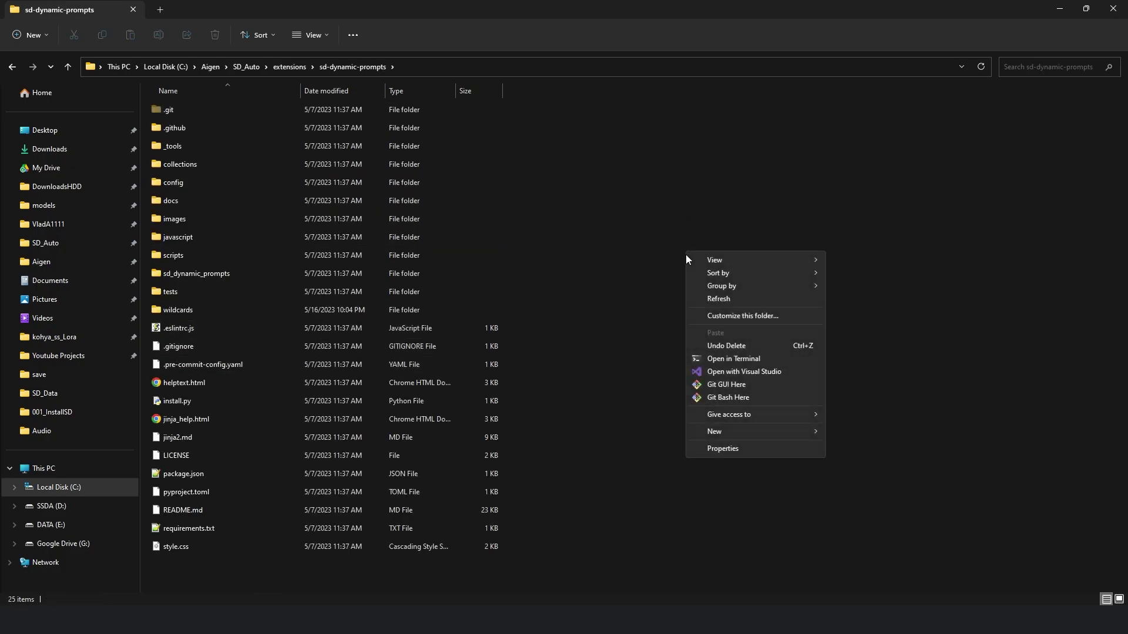
{"action": "left_click", "coordinate": [728, 397]}
{"action": "right_click", "coordinate": [306, 196]}
{"action": "left_click", "coordinate": [336, 233]}
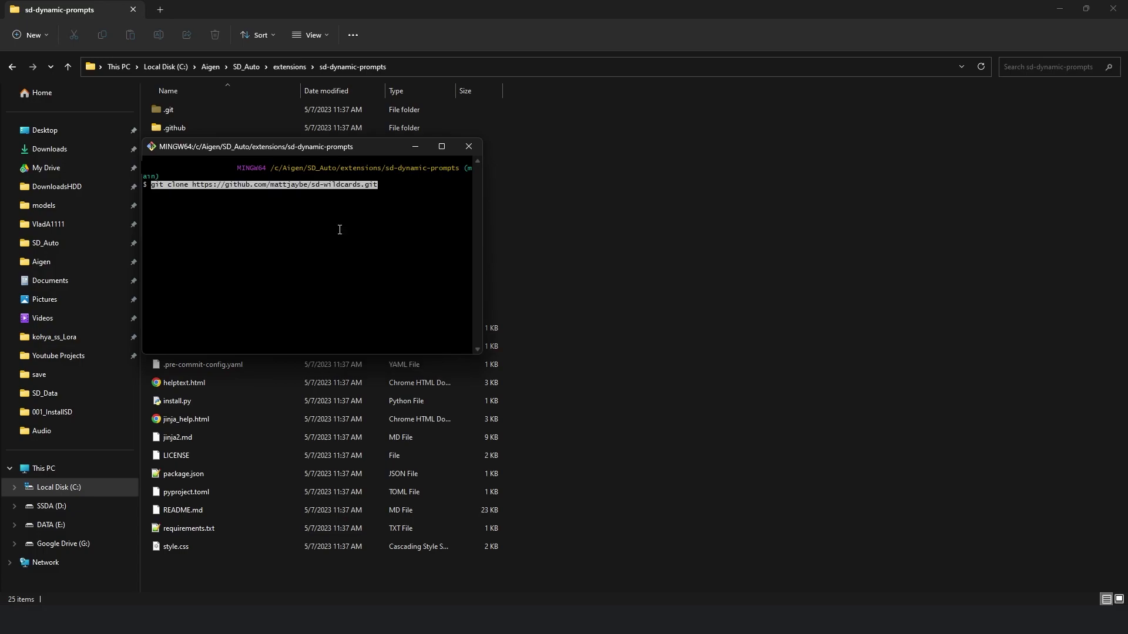
{"action": "key", "text": "Return"}
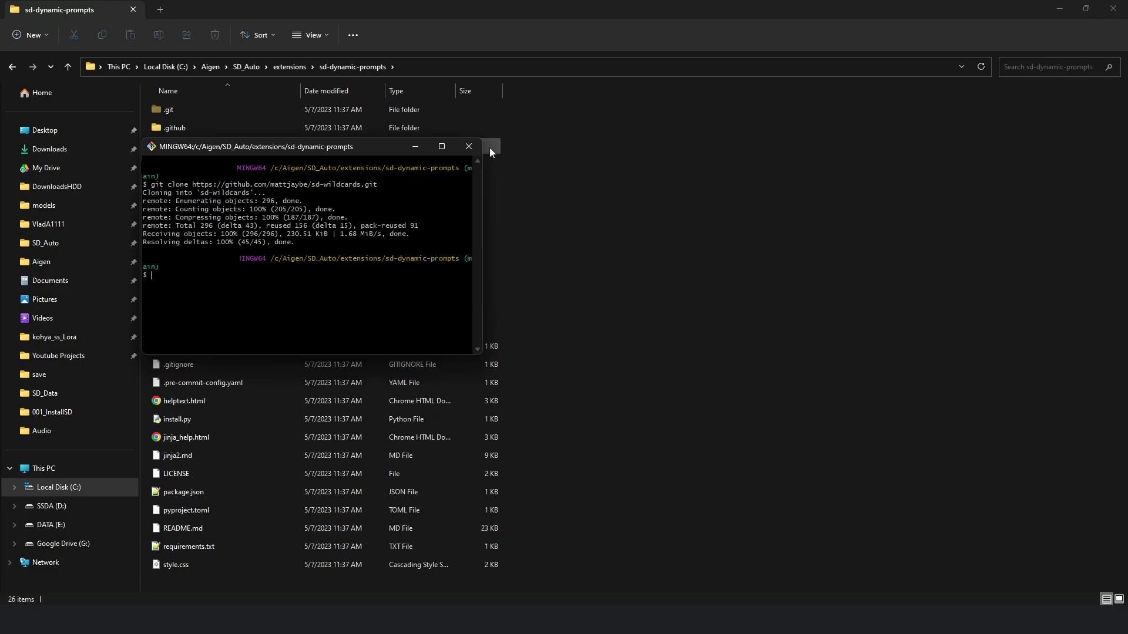
{"action": "left_click", "coordinate": [468, 147]}
Move all 199 files from sd-wildcards\wildcards into sd-dynamic-prompts' wildcards folder
{"action": "double_click", "coordinate": [176, 292]}
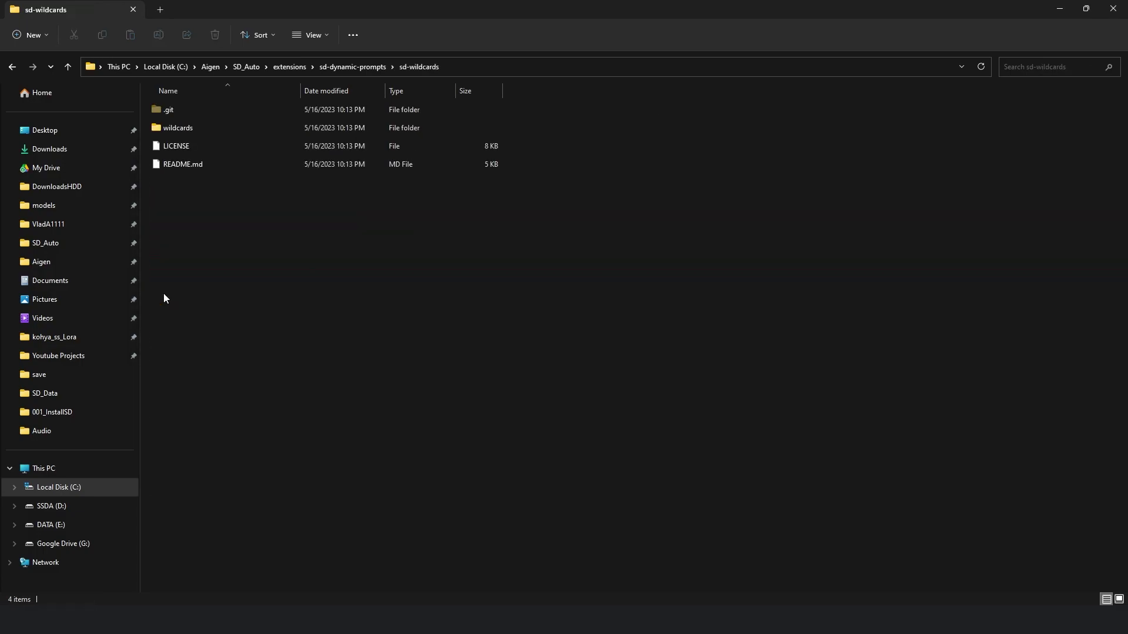
{"action": "double_click", "coordinate": [176, 131]}
{"action": "key", "text": "ctrl+a"}
{"action": "right_click", "coordinate": [184, 203]}
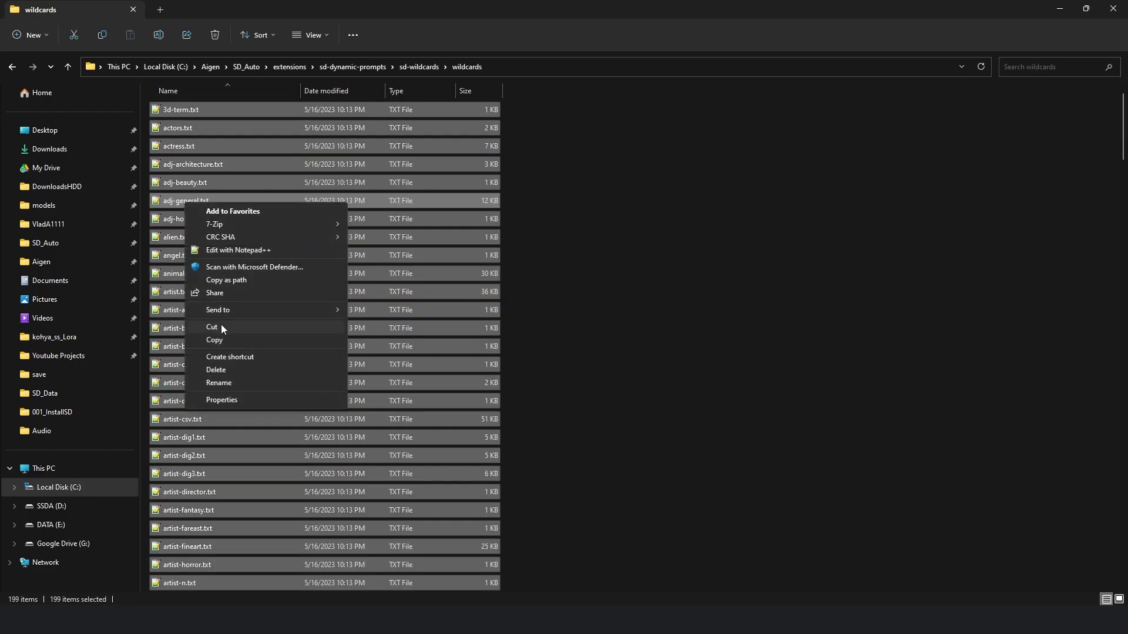
{"action": "left_click", "coordinate": [222, 324]}
{"action": "left_click", "coordinate": [353, 67]}
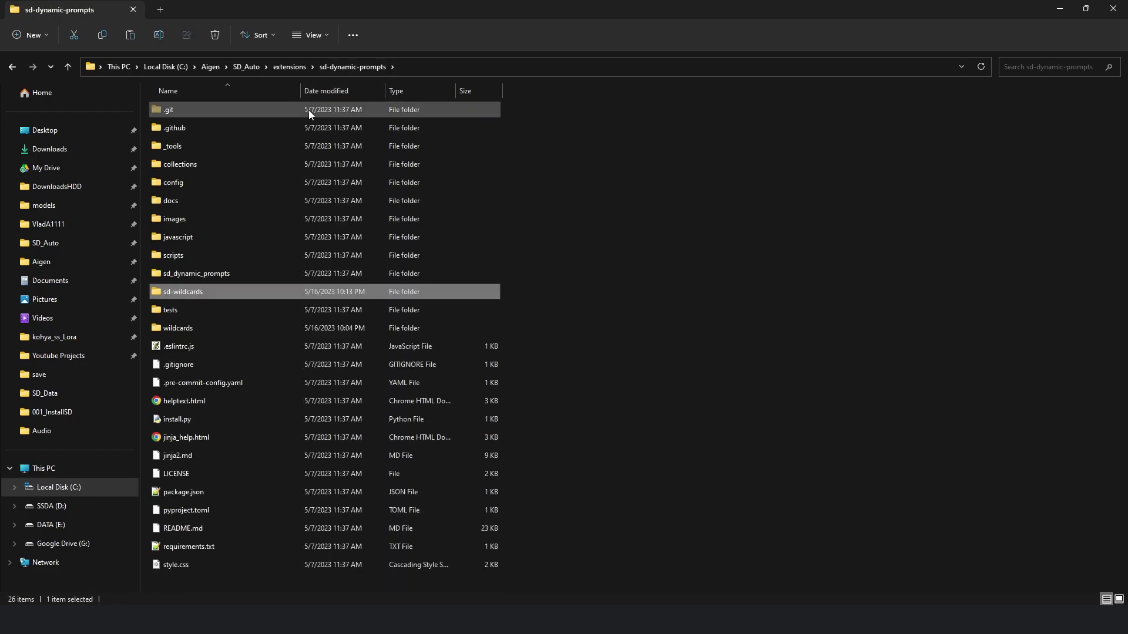
{"action": "double_click", "coordinate": [177, 327]}
{"action": "right_click", "coordinate": [439, 265]}
{"action": "left_click", "coordinate": [471, 333]}
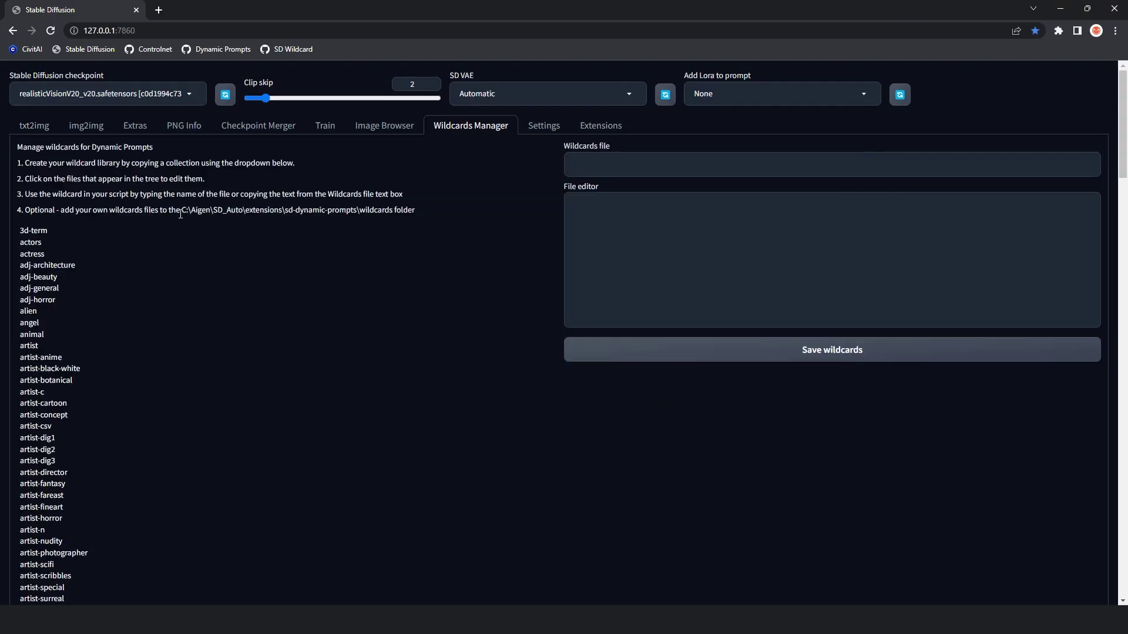
Check the actress and background wildcard files in Wildcards Manager, then return to the txt2img prompt
{"action": "left_click", "coordinate": [33, 253]}
{"action": "scroll", "coordinate": [114, 297], "scroll_direction": "down", "scroll_amount": 2}
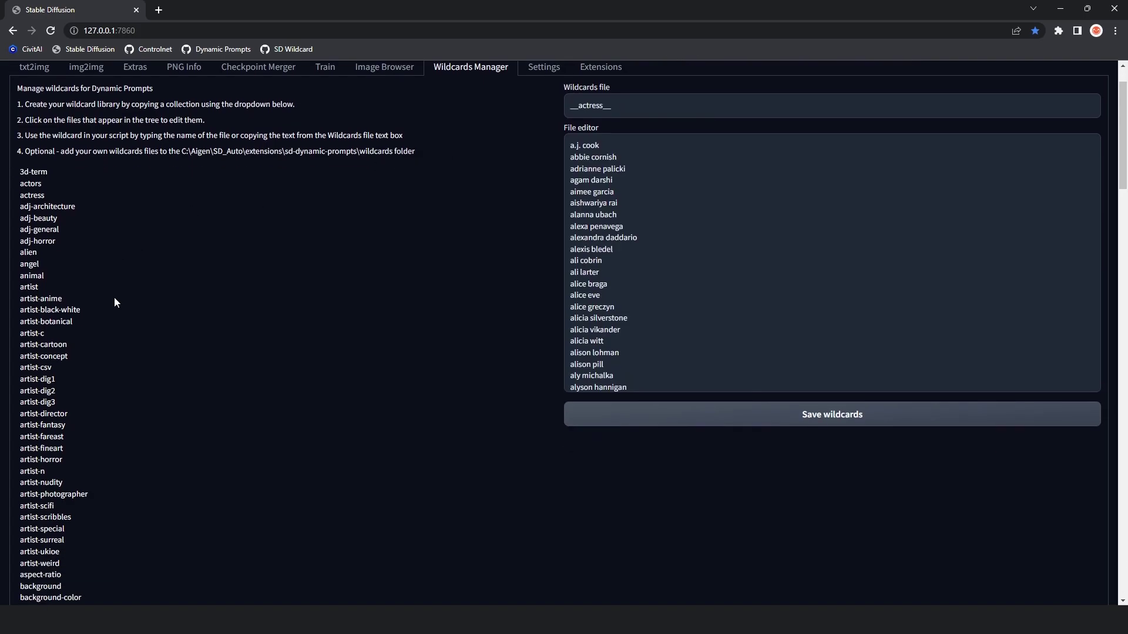
{"action": "left_click", "coordinate": [37, 528]}
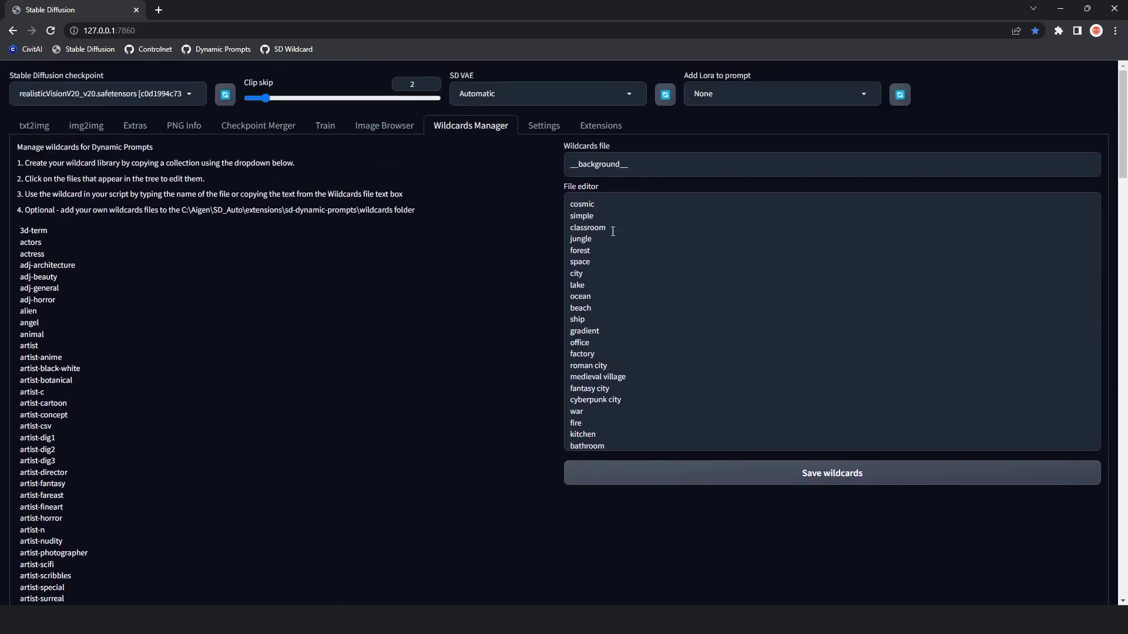
{"action": "left_click", "coordinate": [35, 125]}
{"action": "left_click", "coordinate": [128, 152]}
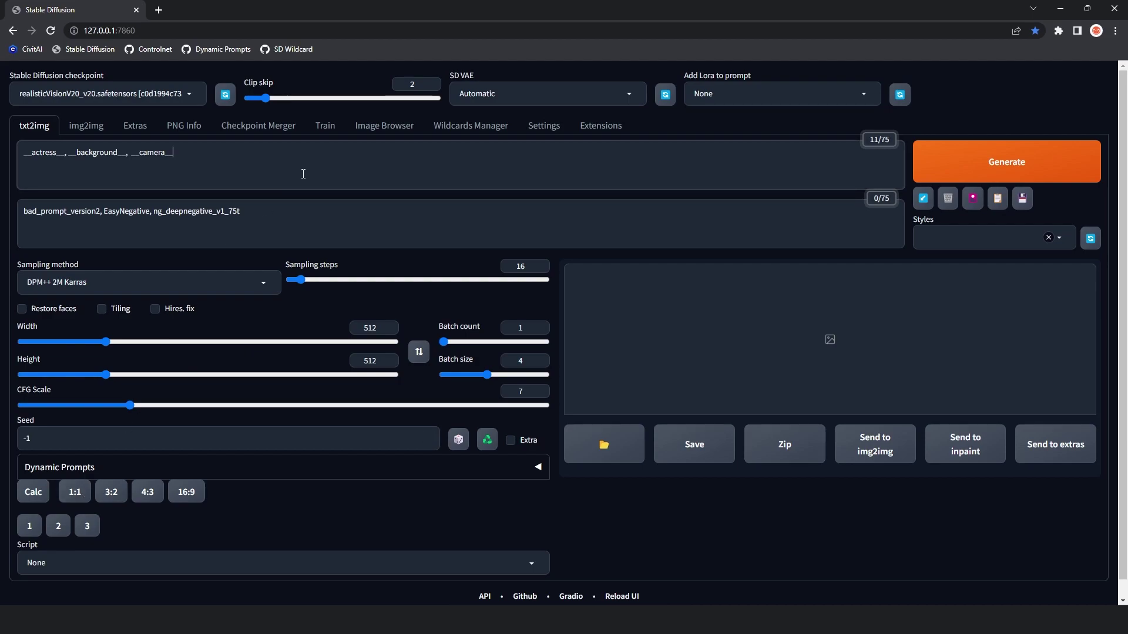
Generate portraits at 512×768 using the 3:2 ratio with swapped dimensions, and enlarge the grid
{"action": "left_click", "coordinate": [111, 492]}
{"action": "left_click", "coordinate": [418, 353]}
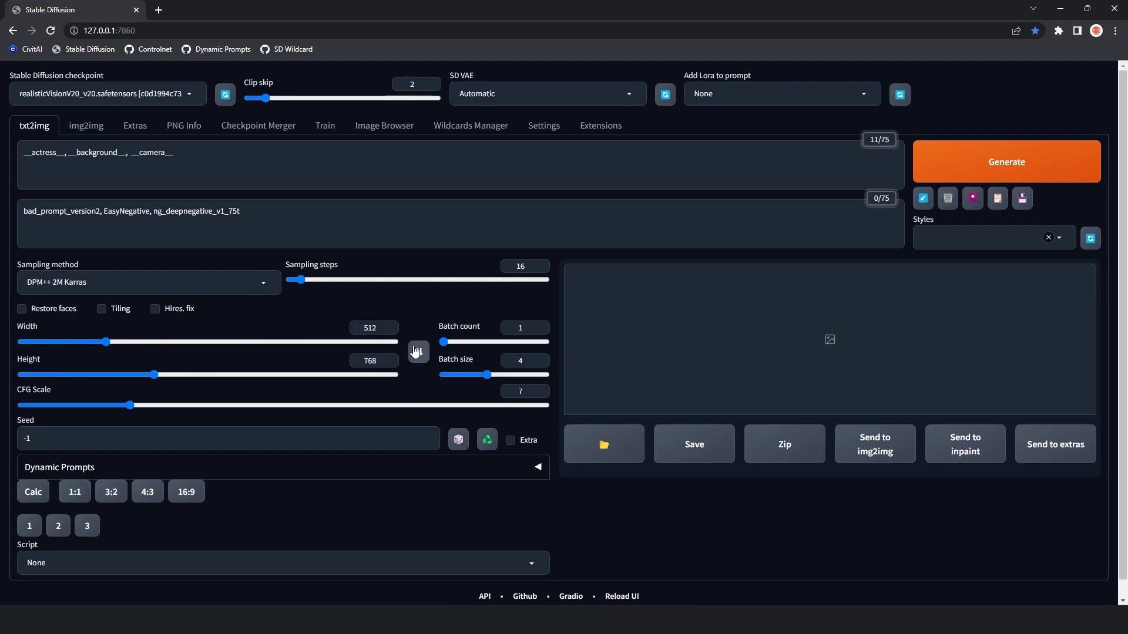
{"action": "key", "text": "ctrl+Return"}
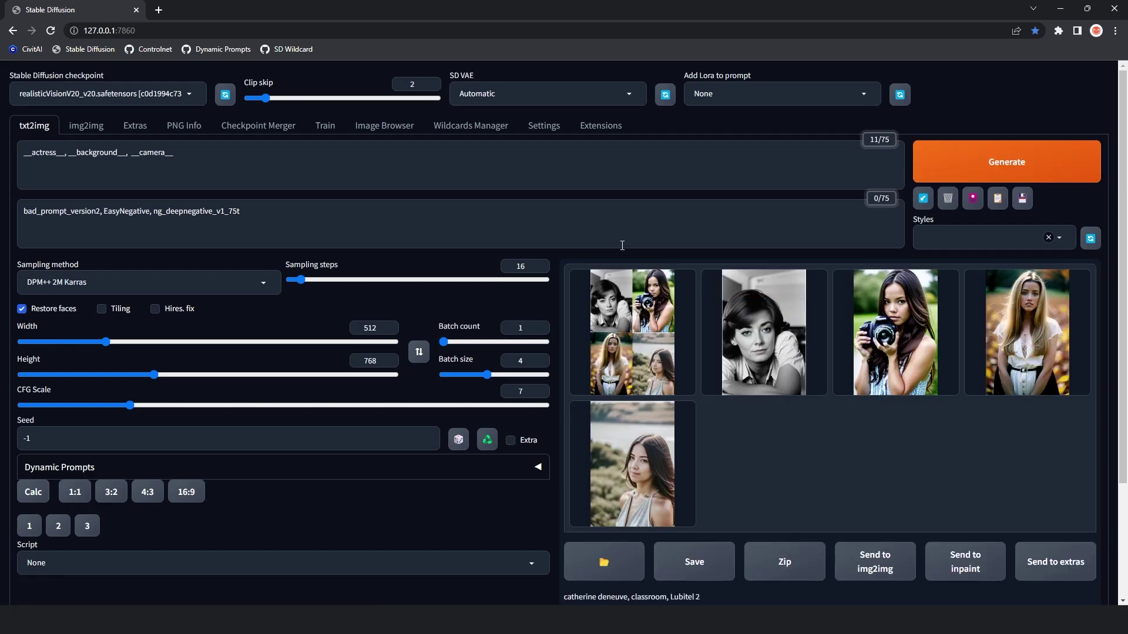
{"action": "left_click", "coordinate": [633, 333]}
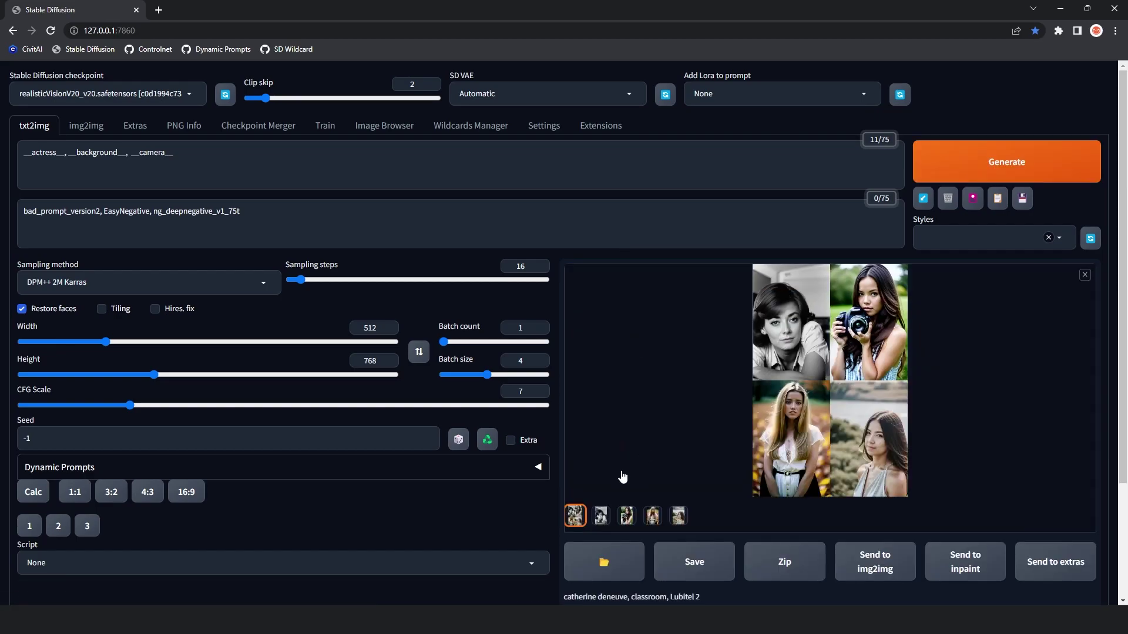
Enlarge each portrait: the second, the woman with camera, the autumn blonde, the lakeside brunette
{"action": "left_click", "coordinate": [601, 516]}
{"action": "scroll", "coordinate": [601, 515], "scroll_direction": "down", "scroll_amount": 1}
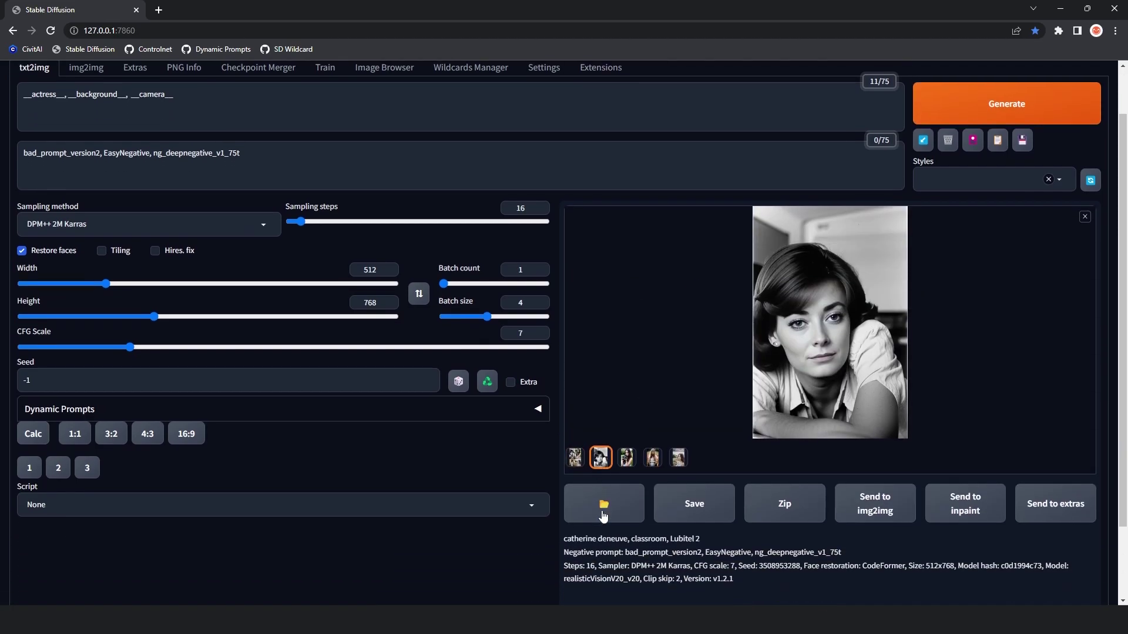
{"action": "left_click", "coordinate": [627, 458]}
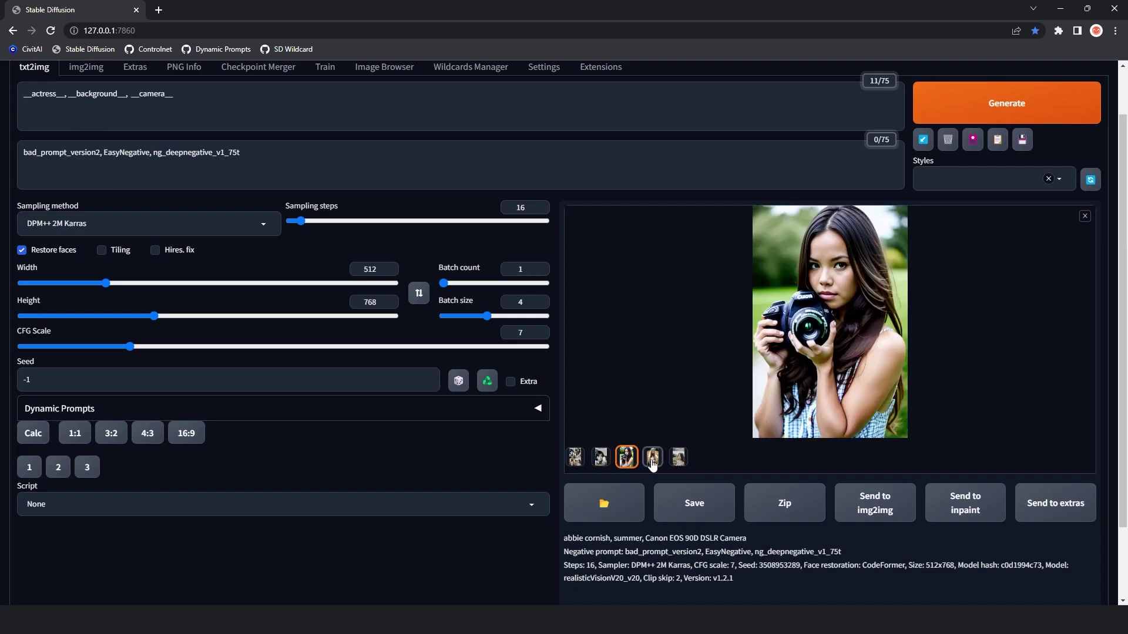
{"action": "left_click", "coordinate": [653, 459]}
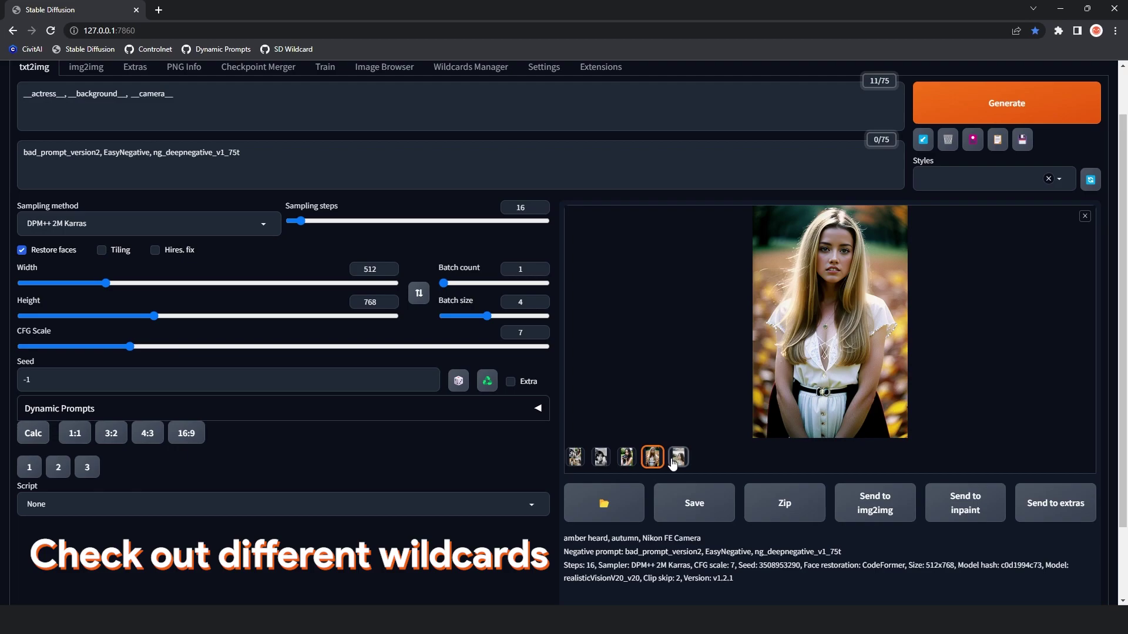
{"action": "left_click", "coordinate": [679, 458]}
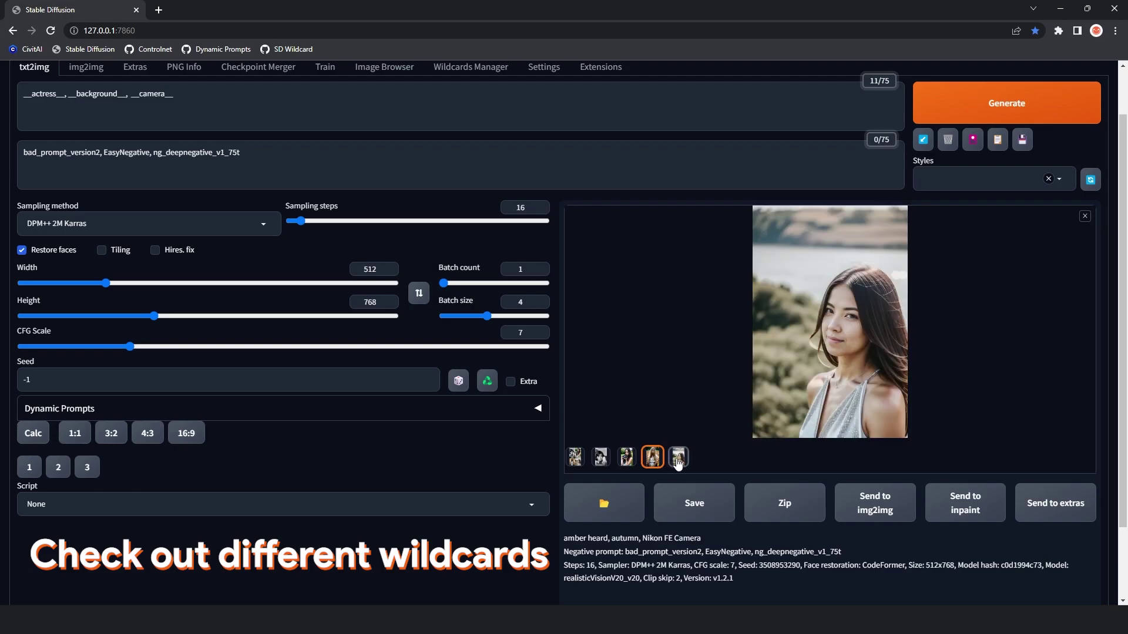
{"action": "scroll", "coordinate": [679, 459], "scroll_direction": "up", "scroll_amount": 1}
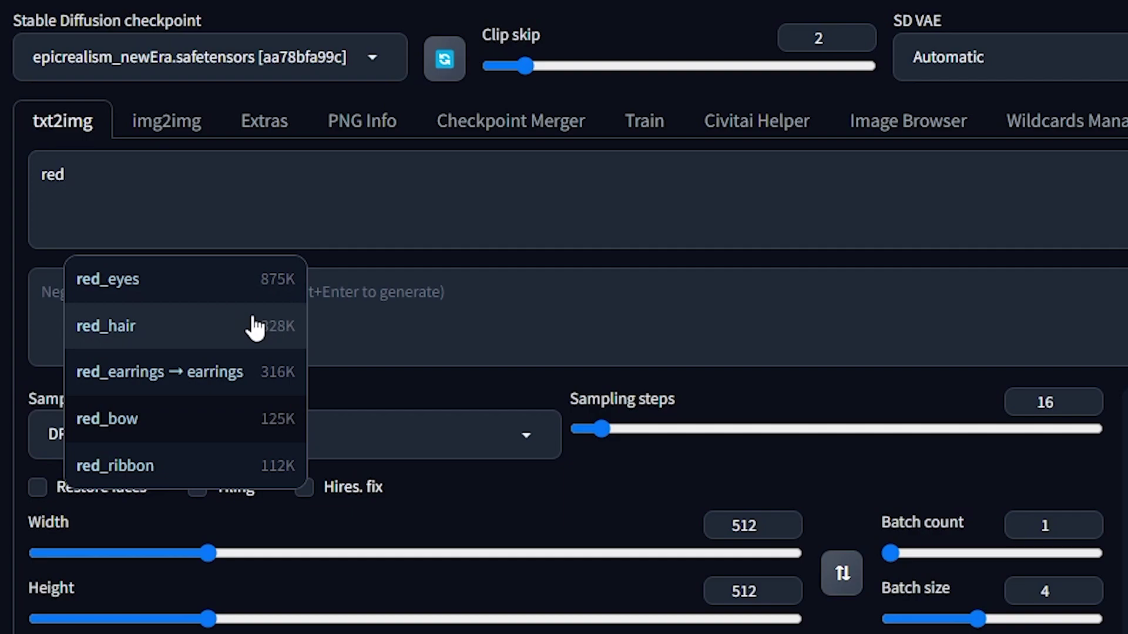
Build the positive prompt: red hair, __artist-concept__, __actress__, long hair via autocomplete
{"action": "left_click", "coordinate": [256, 326]}
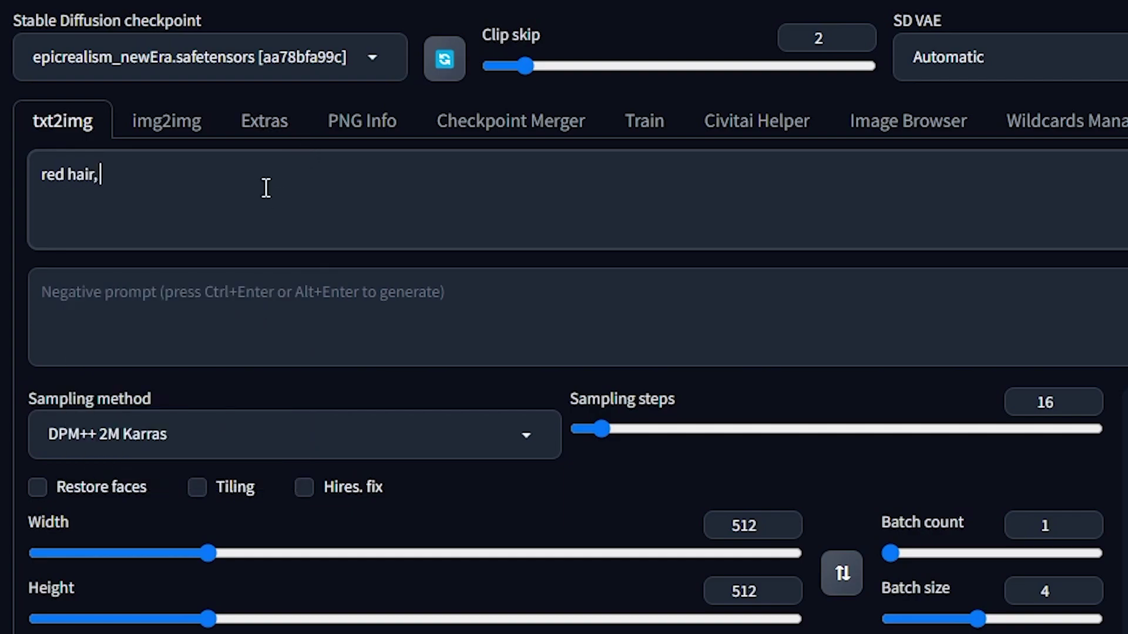
{"action": "type", "text": "__"}
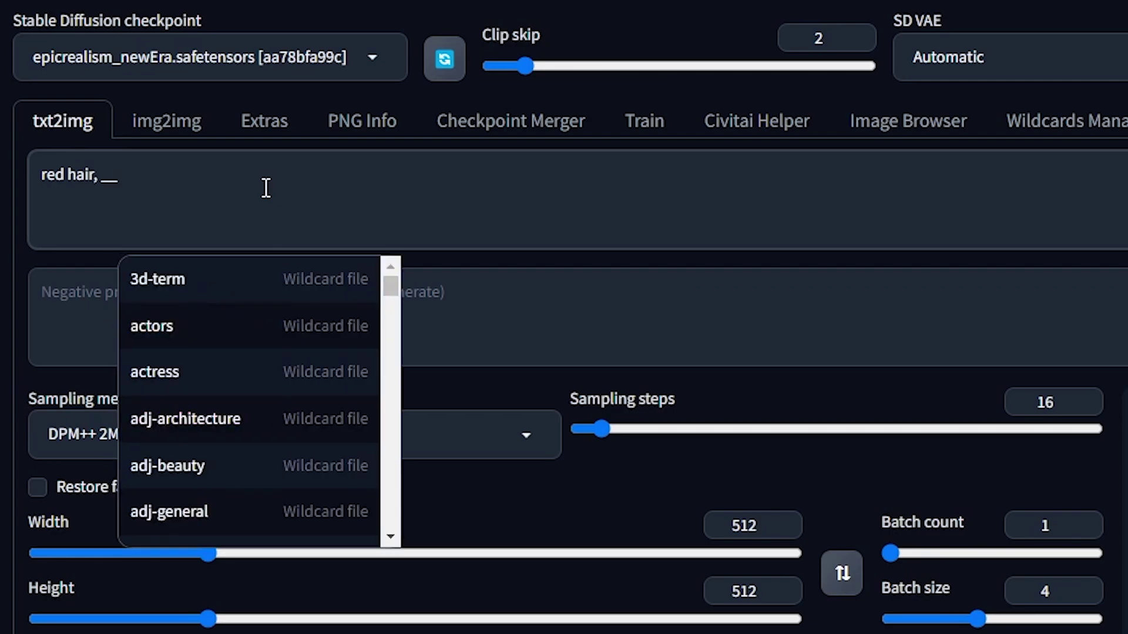
{"action": "type", "text": "art"}
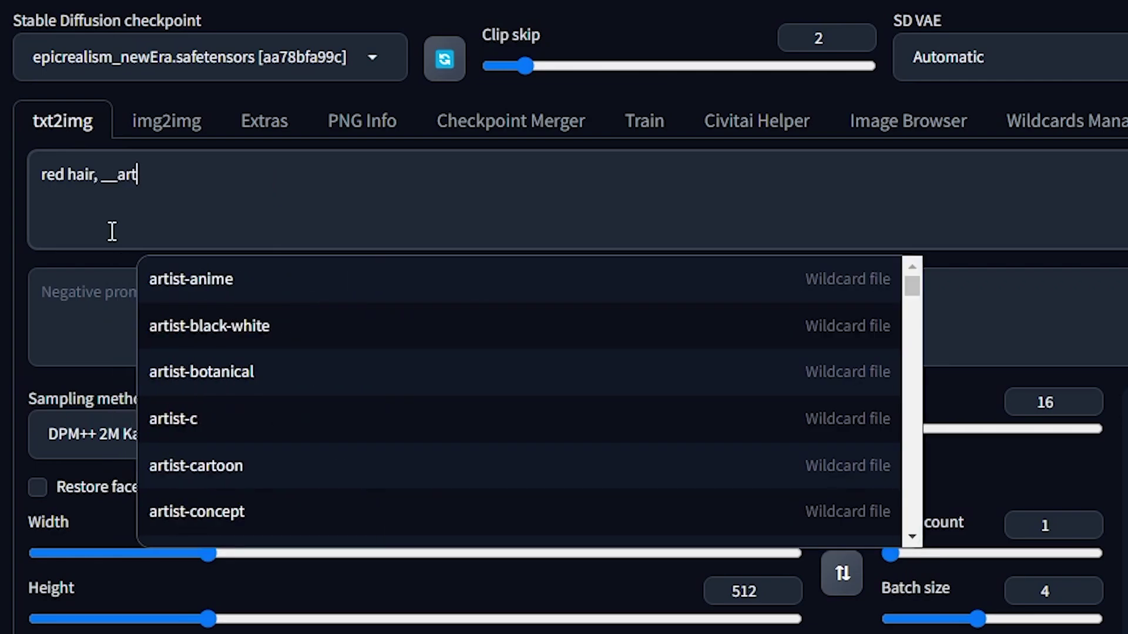
{"action": "type", "text": "is"}
{"action": "scroll", "coordinate": [368, 396], "scroll_direction": "down", "scroll_amount": 2}
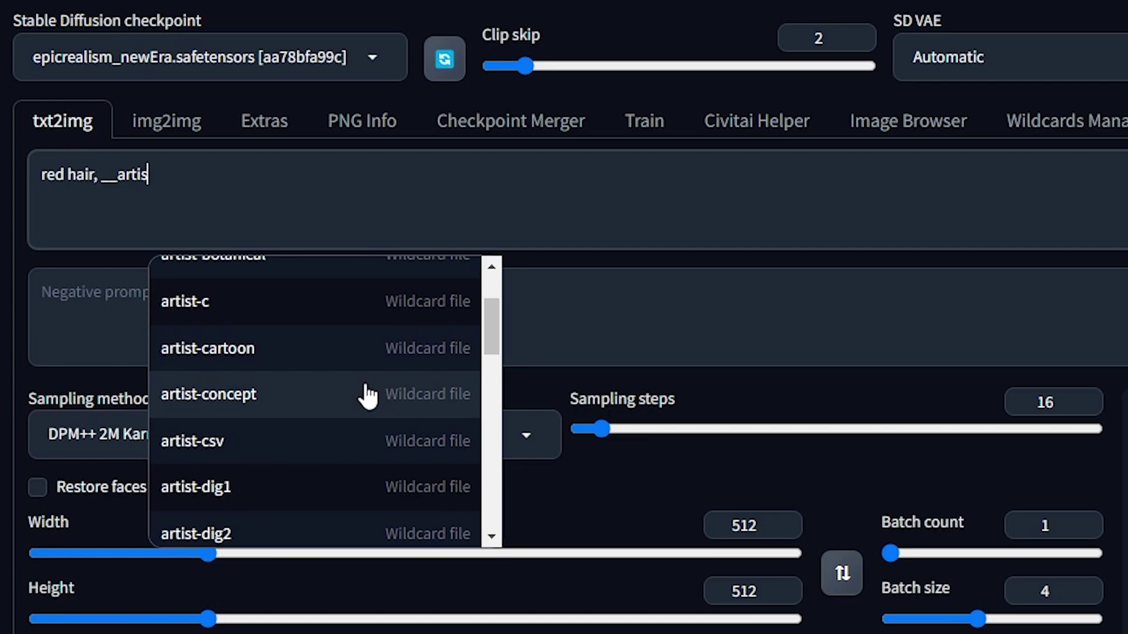
{"action": "left_click", "coordinate": [368, 394]}
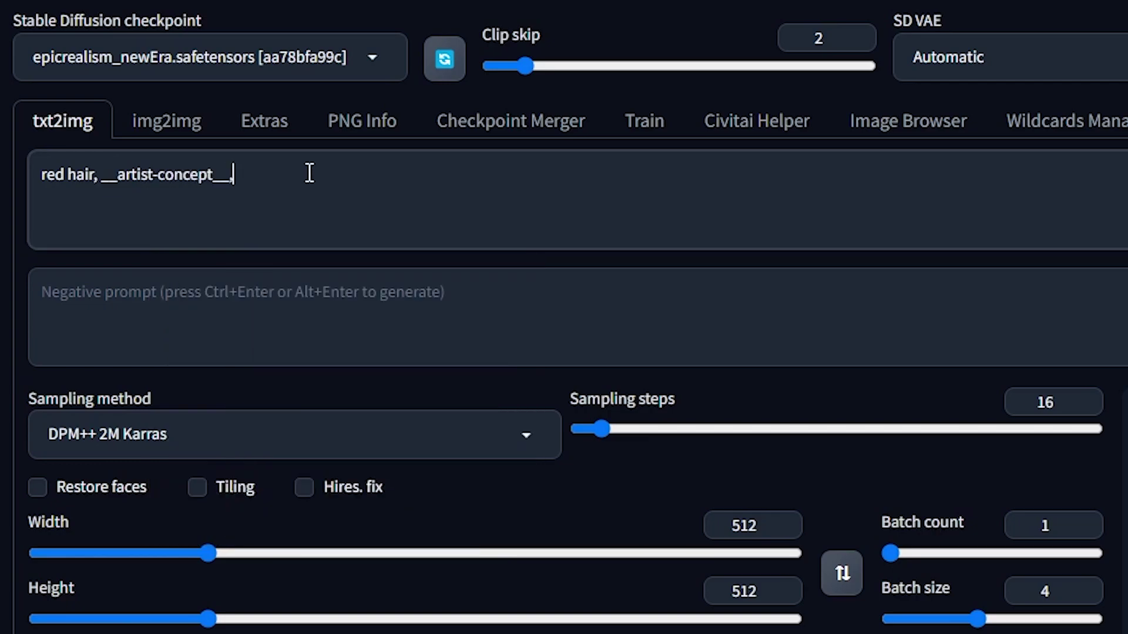
{"action": "type", "text": ",__act"}
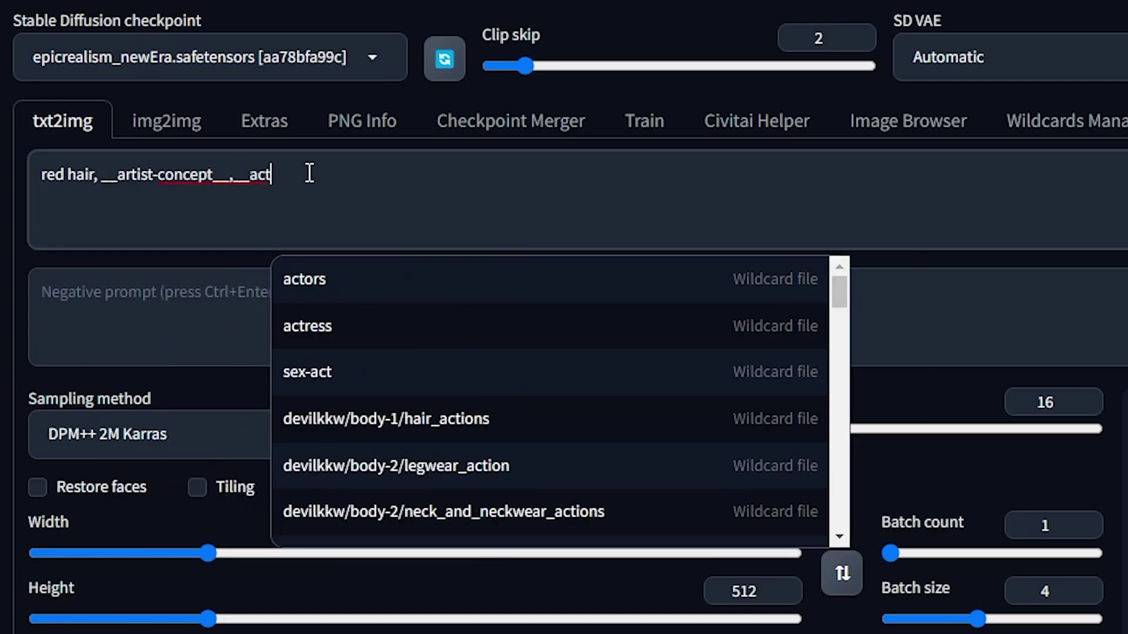
{"action": "type", "text": "r"}
{"action": "key", "text": "Tab"}
{"action": "type", "text": ". lon"}
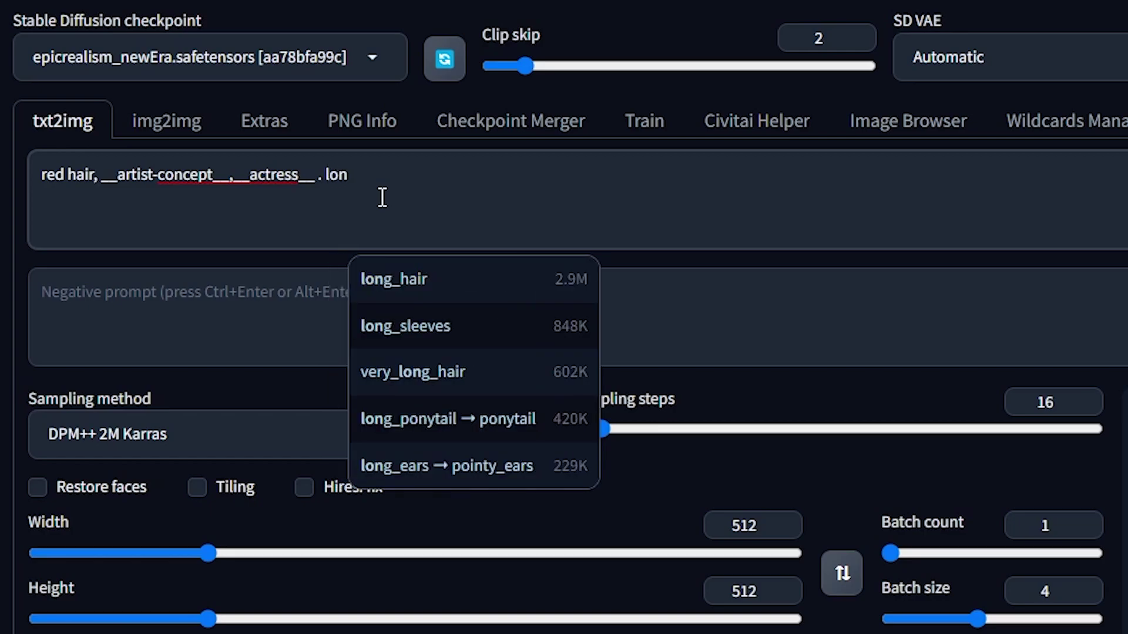
{"action": "key", "text": "Tab"}
Fill the negative prompt with low quality, bad anatomy from autocomplete suggestions
{"action": "left_click", "coordinate": [361, 321]}
{"action": "type", "text": "l"}
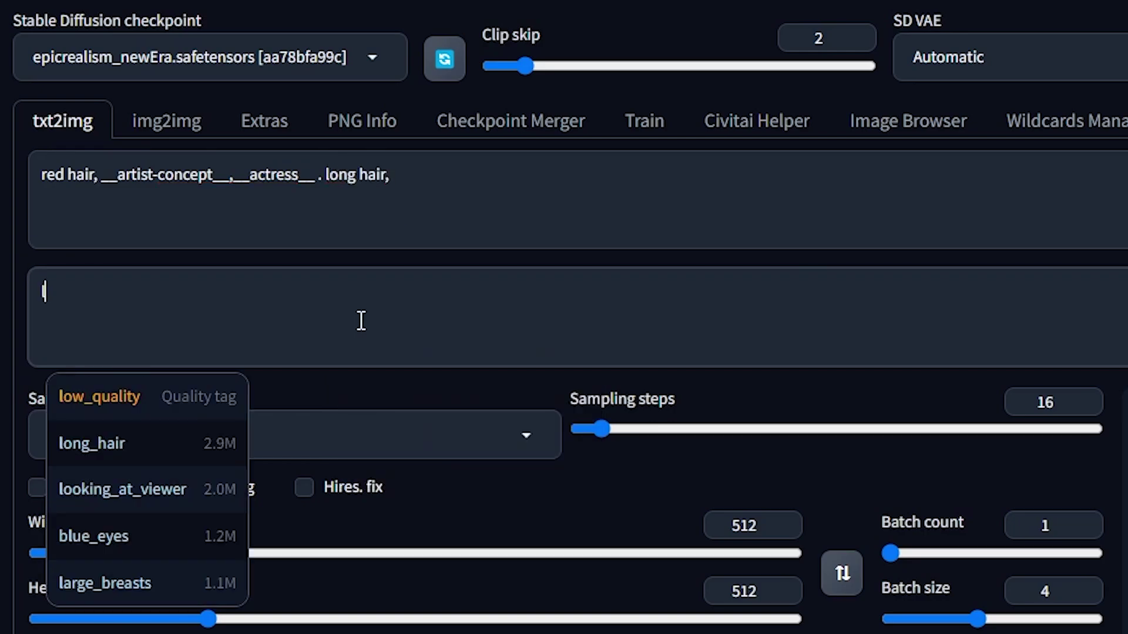
{"action": "type", "text": "ow"}
{"action": "key", "text": "Tab"}
{"action": "type", "text": "bad"}
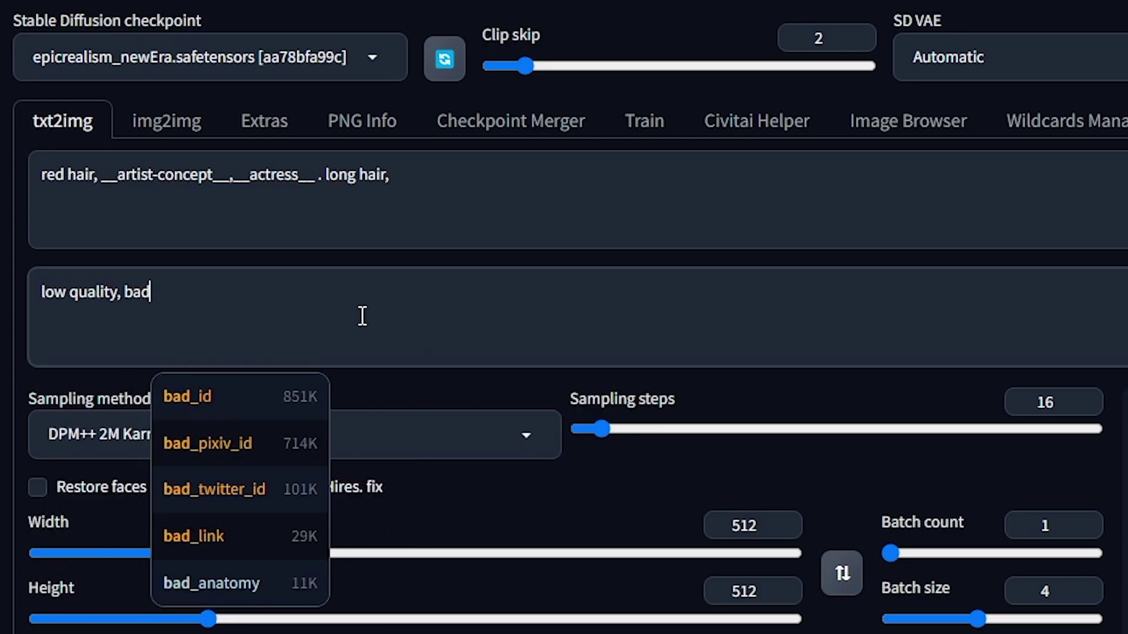
{"action": "left_click", "coordinate": [224, 579]}
{"action": "type", "text": "pix"}
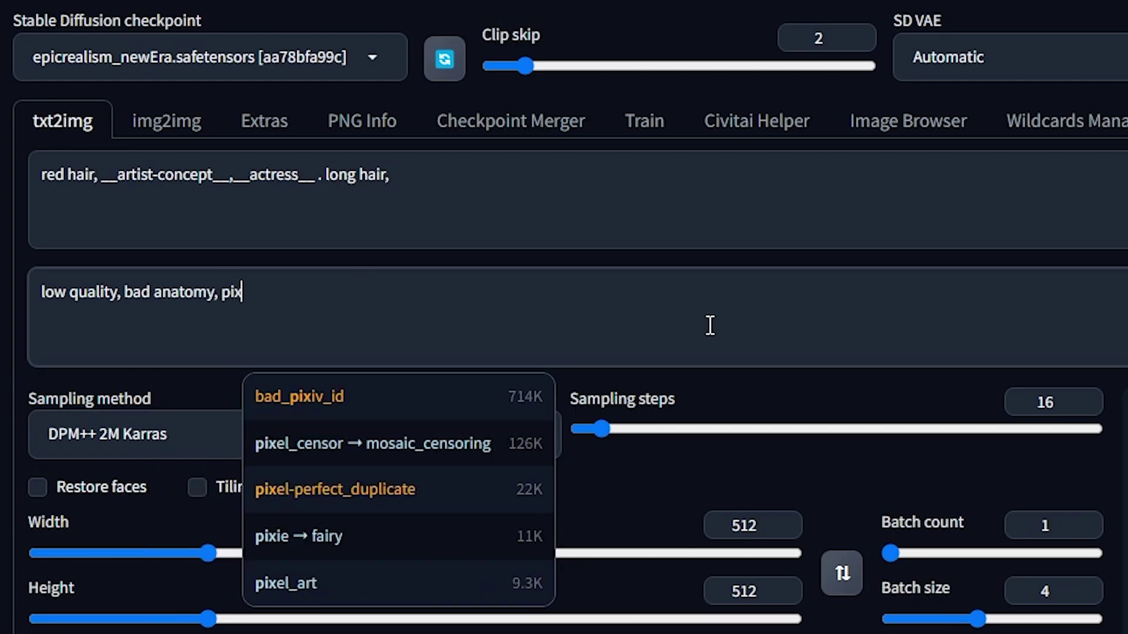
{"action": "type", "text": "e"}
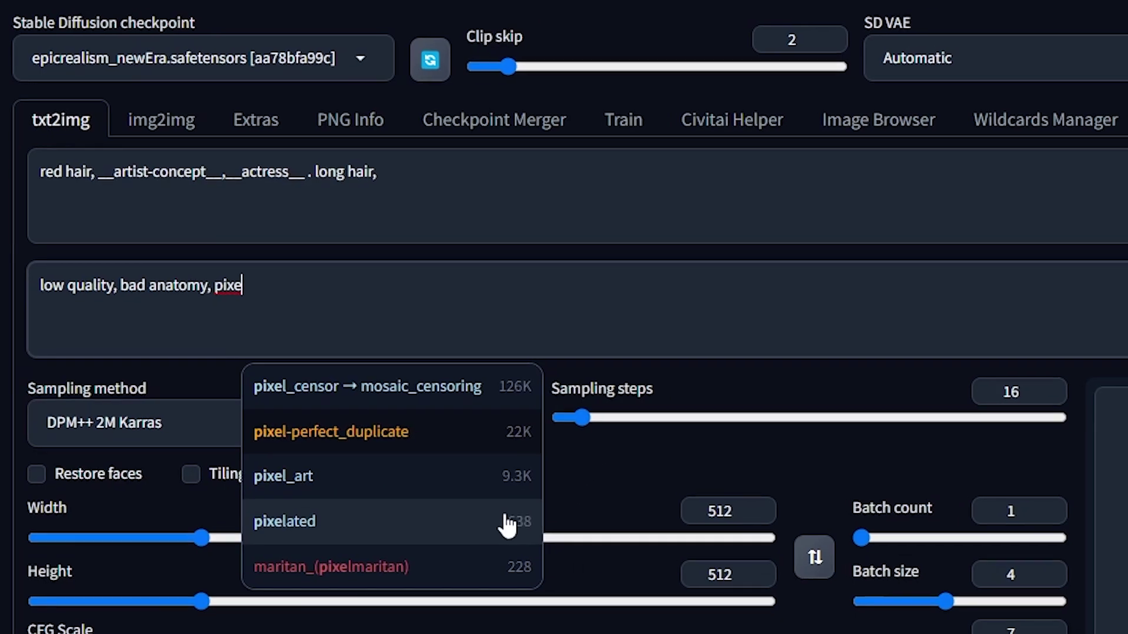
Pick 'pixelated' for the negative prompt, then enlarge a red-haired portrait and the purple-haired one
{"action": "left_click", "coordinate": [526, 539]}
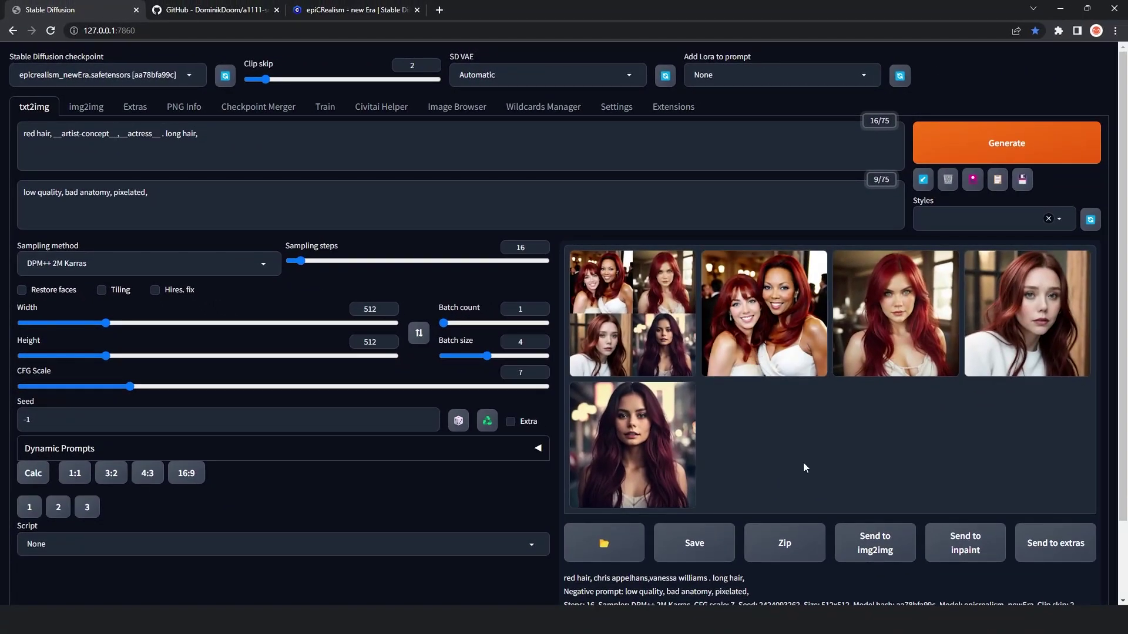
{"action": "left_click", "coordinate": [893, 313]}
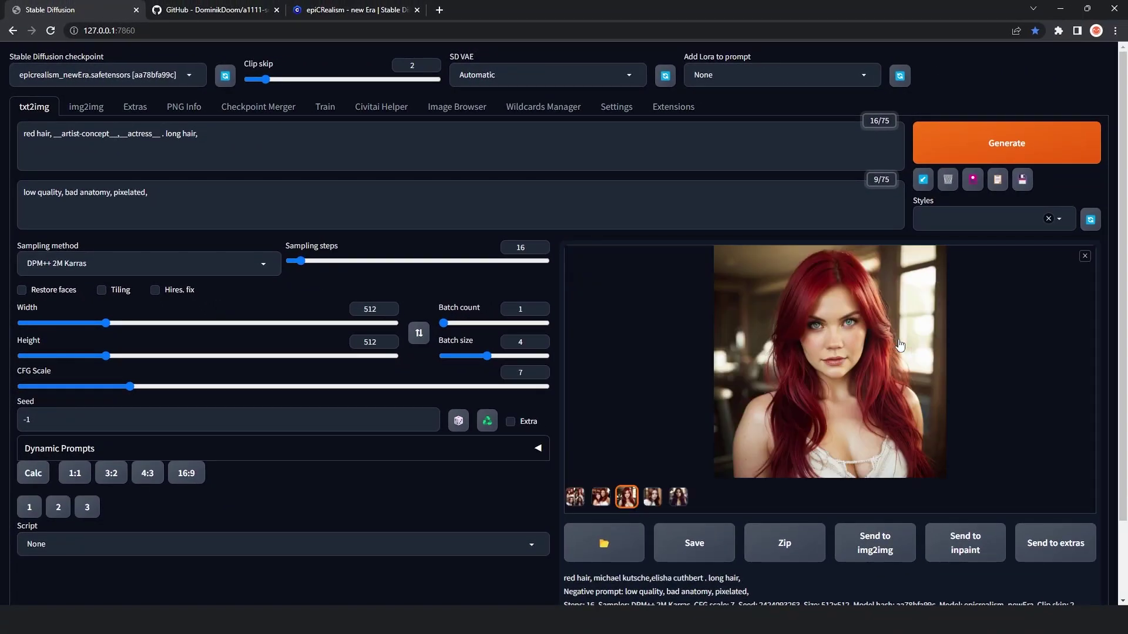
{"action": "left_click", "coordinate": [652, 498]}
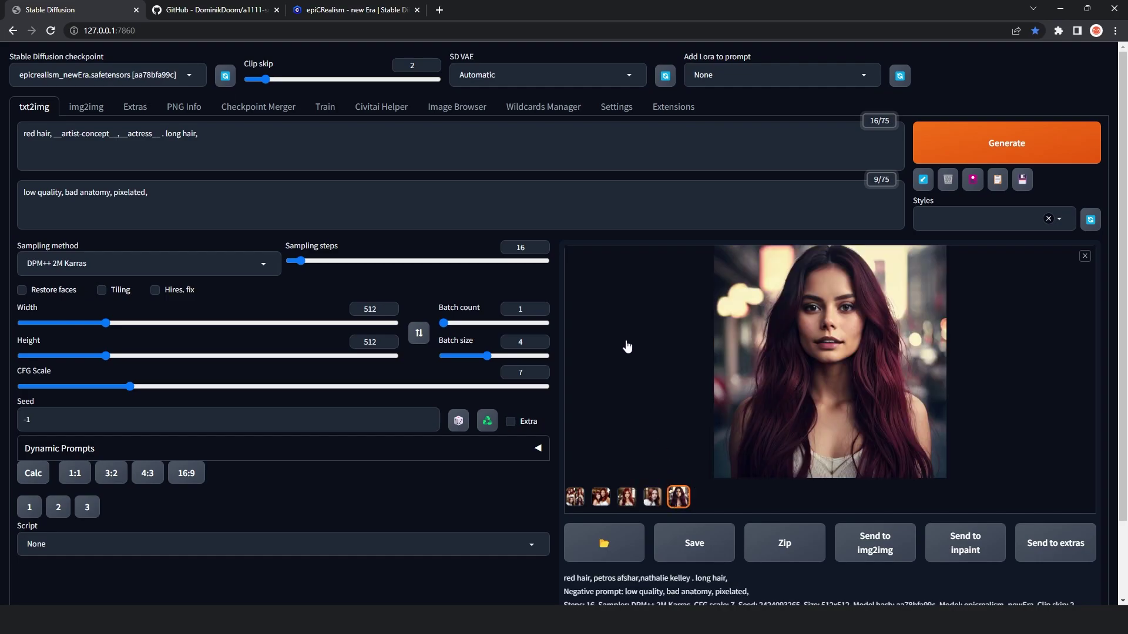